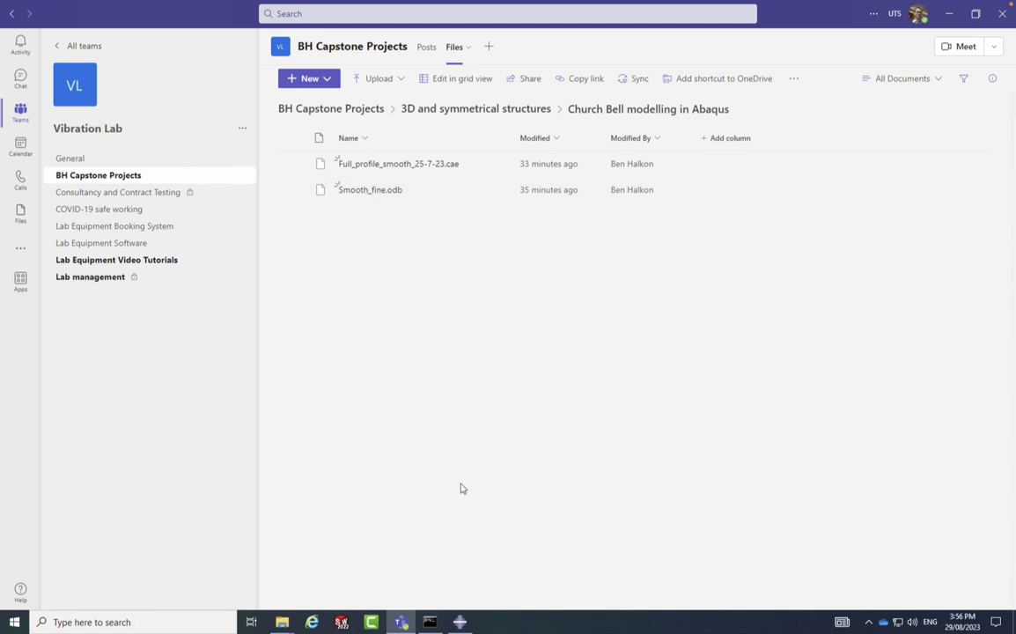
# - Extract OneDrive_1_8-29-2023.zip from the Downloads folder into the proposed OneDrive_1_8-29-2023 destination folder
pyautogui.moveTo(461, 626)
pyautogui.click(282, 622)
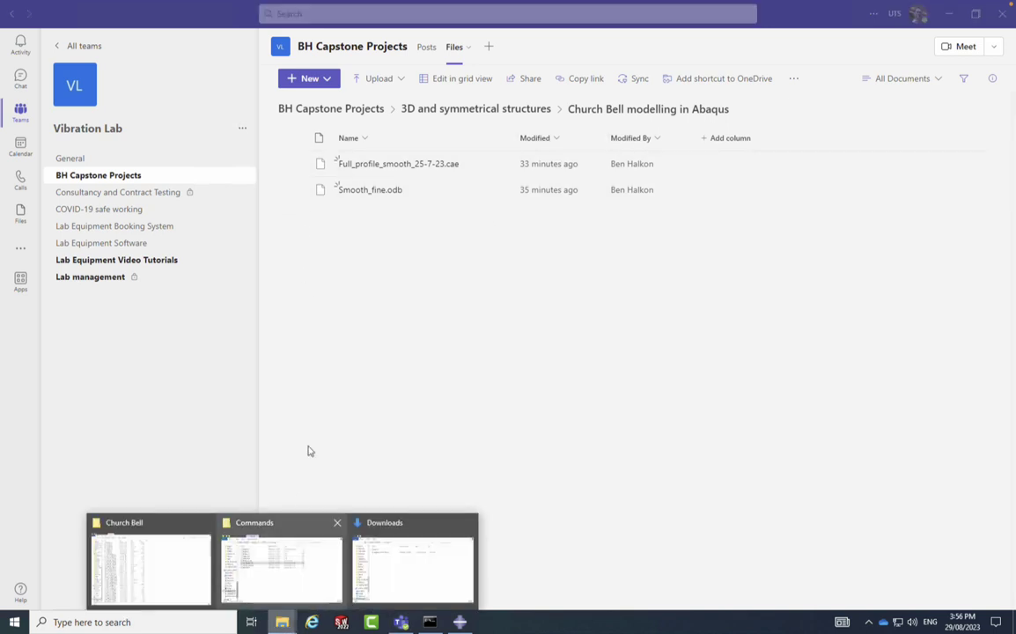
pyautogui.click(404, 575)
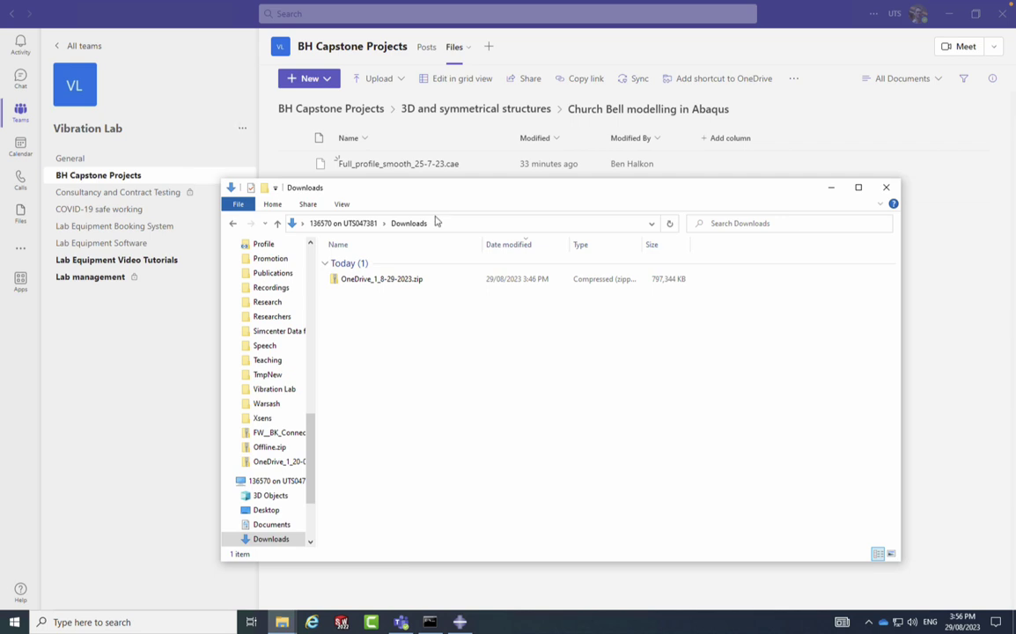
pyautogui.rightClick(403, 283)
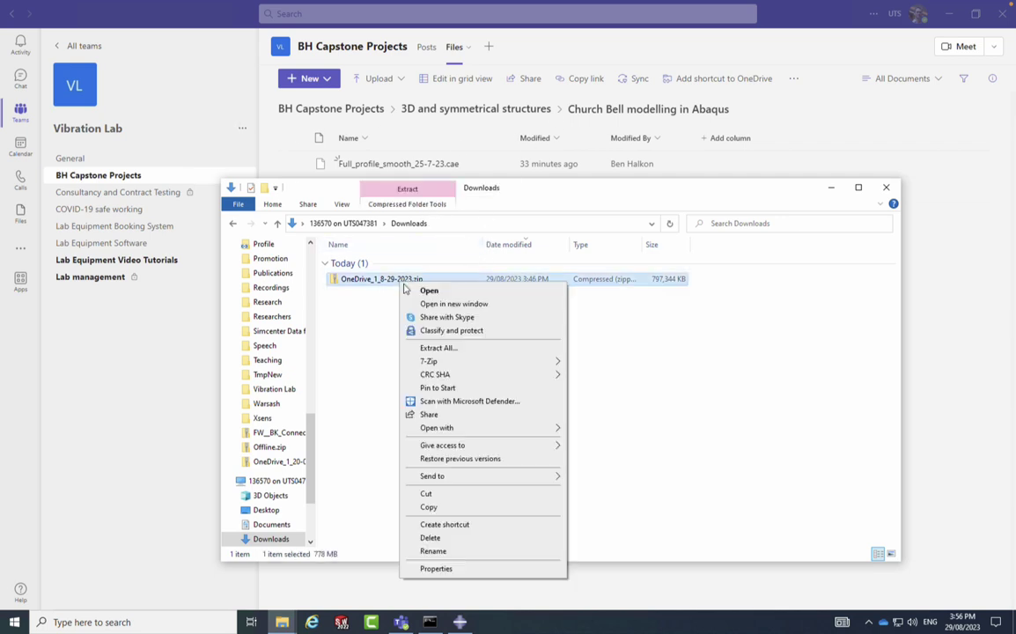
pyautogui.click(439, 348)
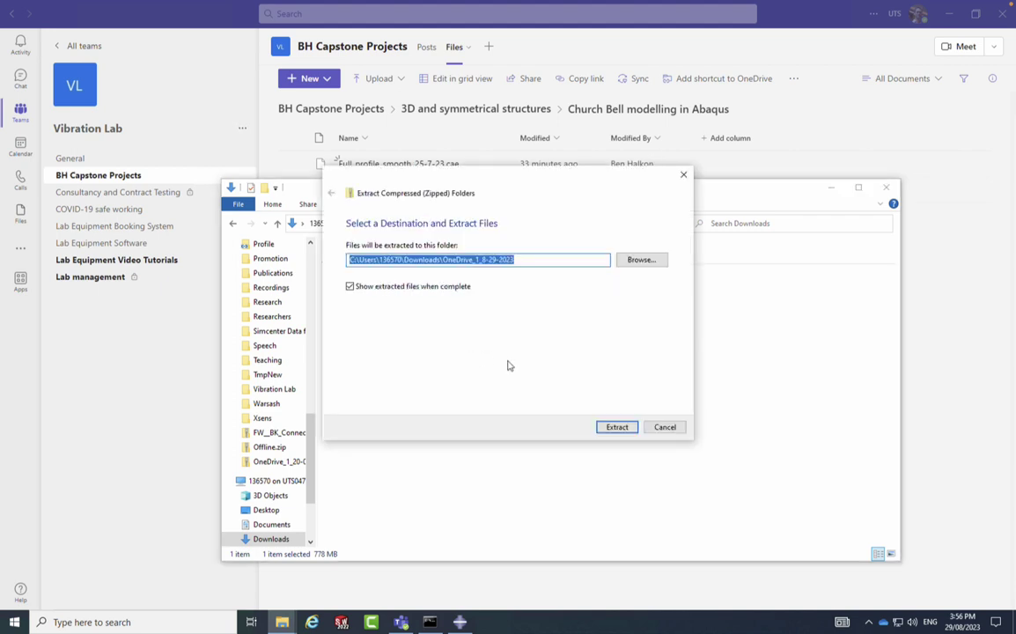
pyautogui.click(616, 426)
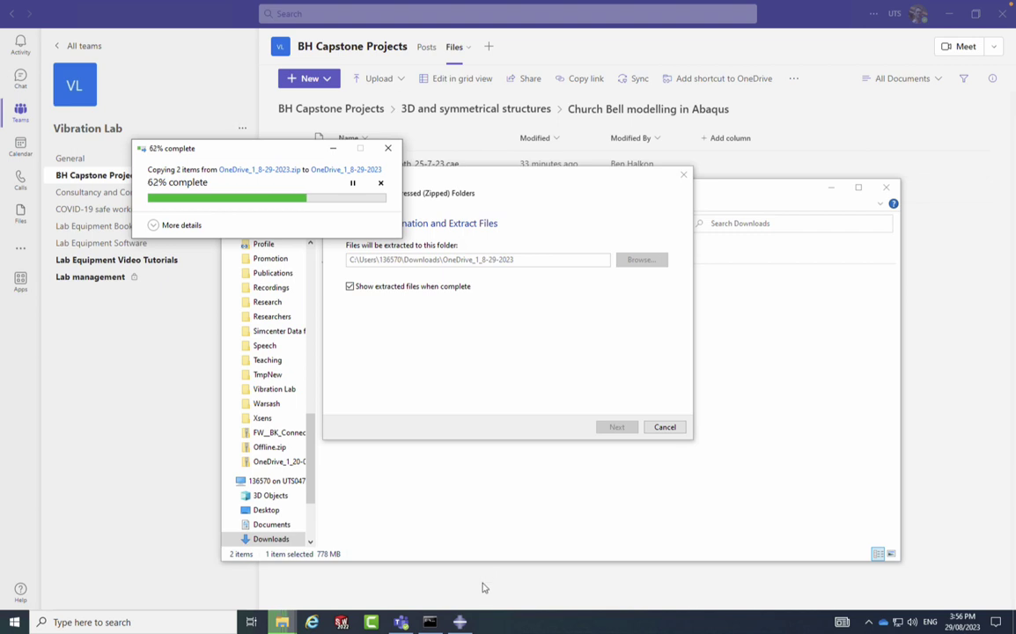
# - Switch to Abaqus/CAE and leave the Start Session prompt without opening a database
pyautogui.click(460, 623)
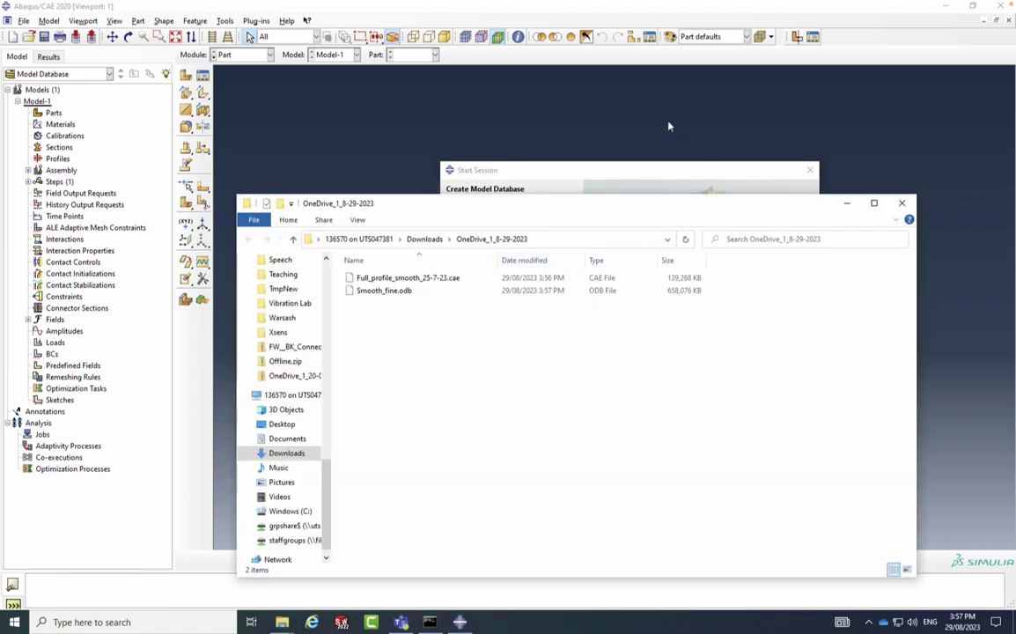
pyautogui.click(669, 125)
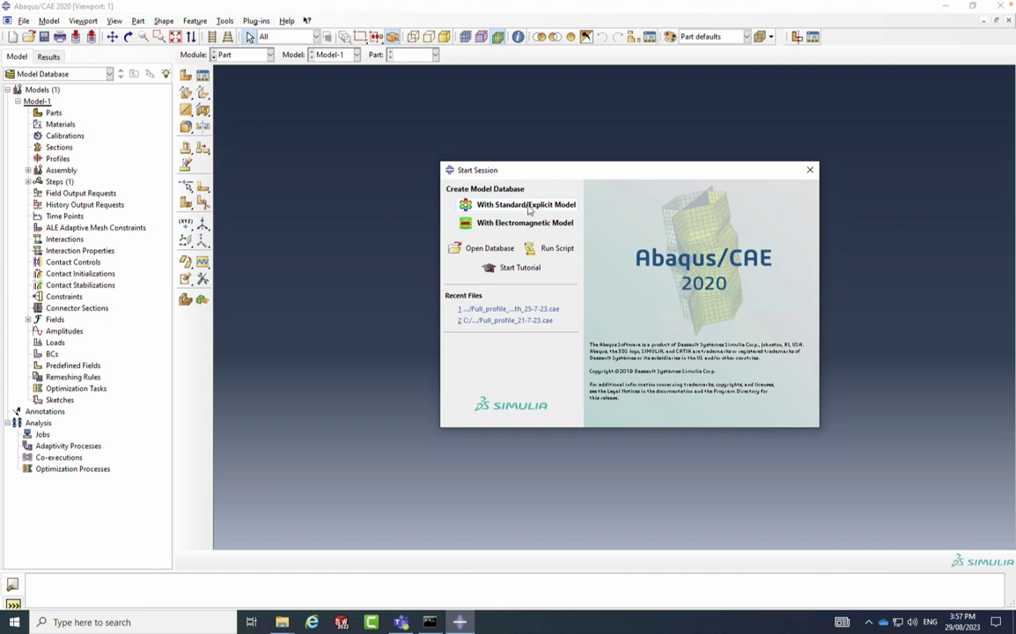
pyautogui.click(484, 253)
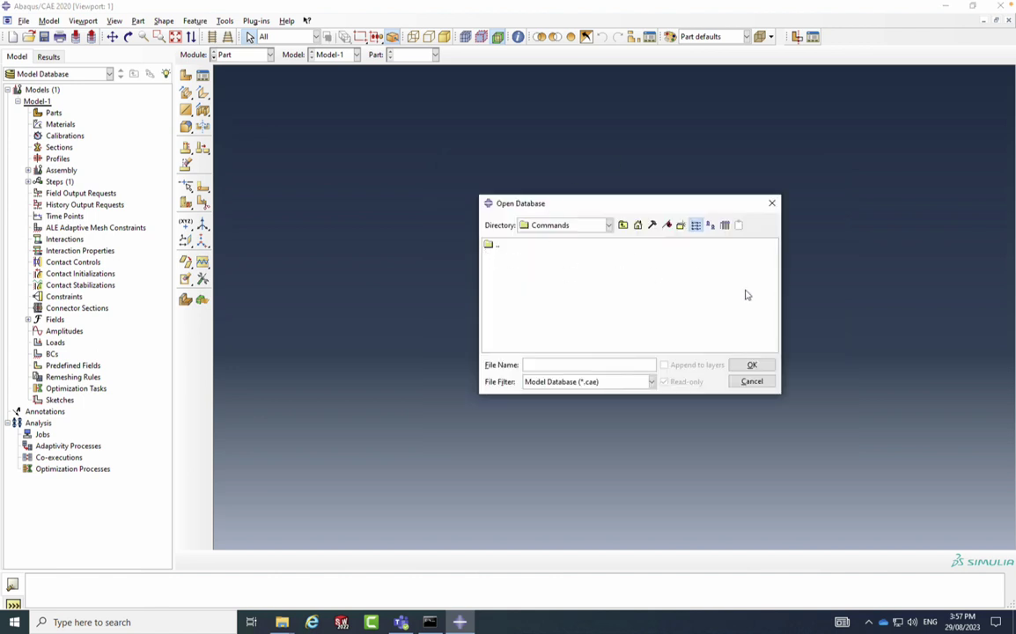
pyautogui.click(745, 381)
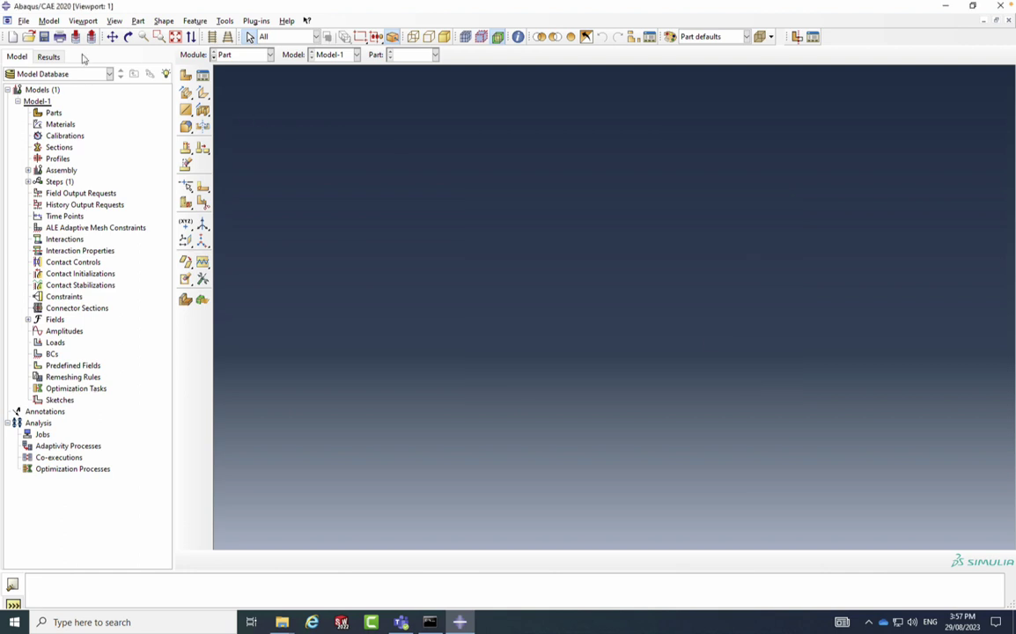
# - Set the work directory to C:/temp/Church Bell
pyautogui.click(23, 20)
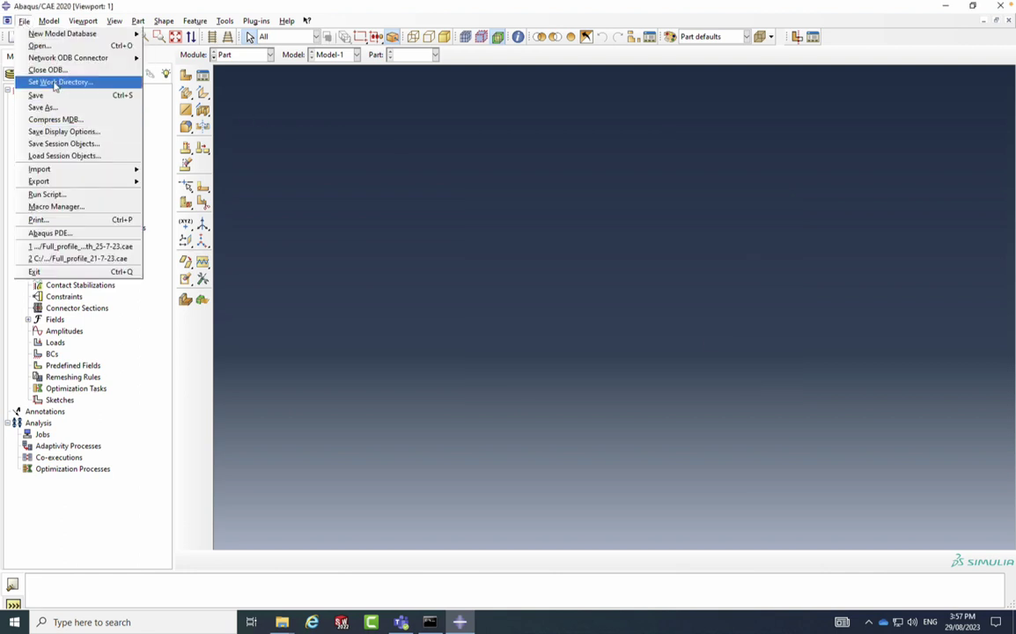
pyautogui.click(58, 82)
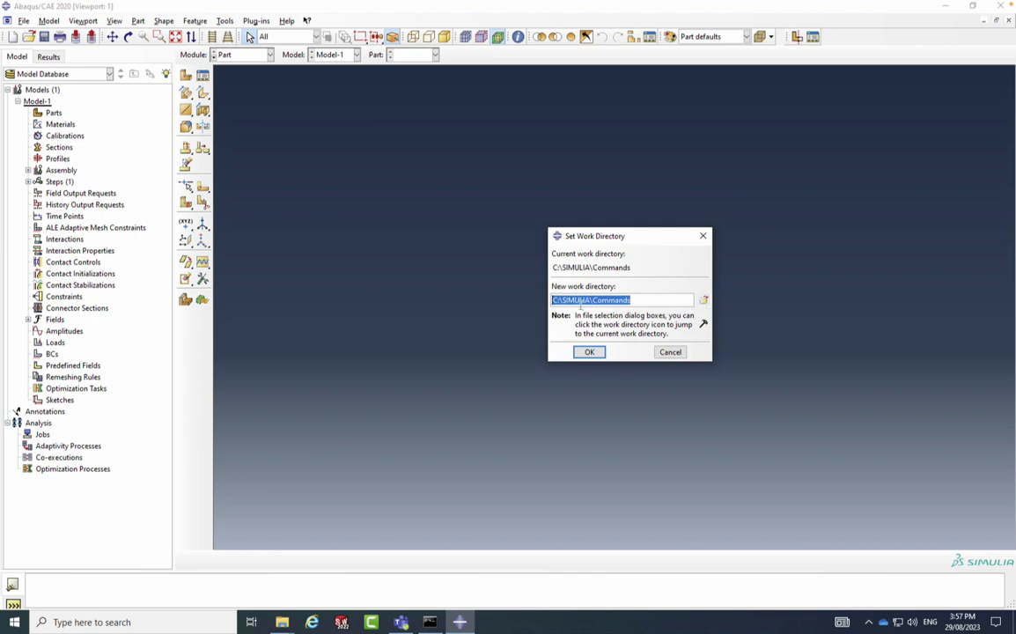
pyautogui.click(704, 300)
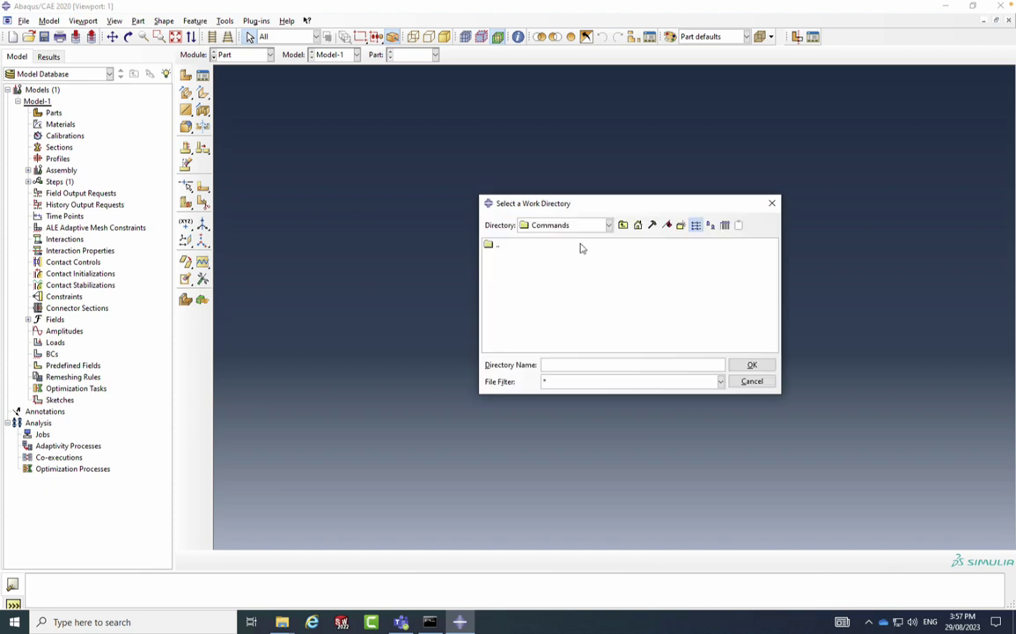
pyautogui.click(576, 227)
pyautogui.click(542, 245)
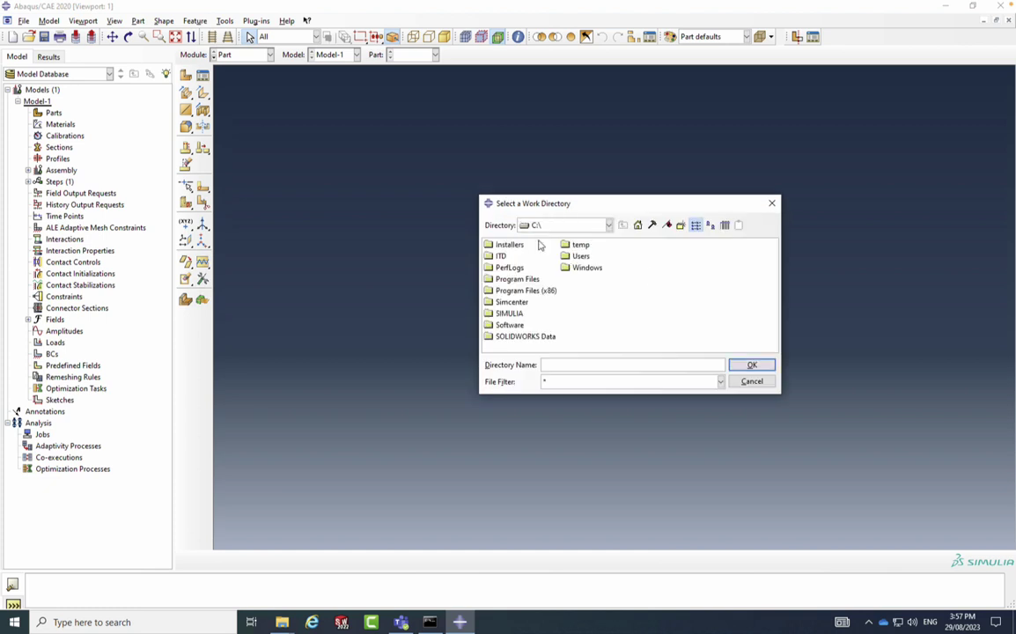
pyautogui.doubleClick(579, 245)
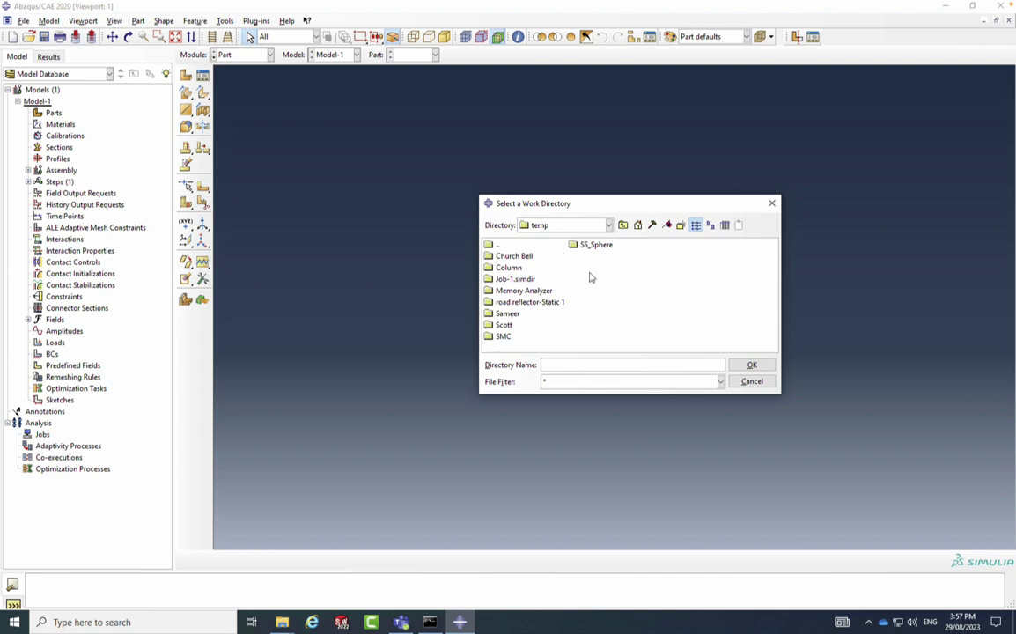
pyautogui.click(507, 257)
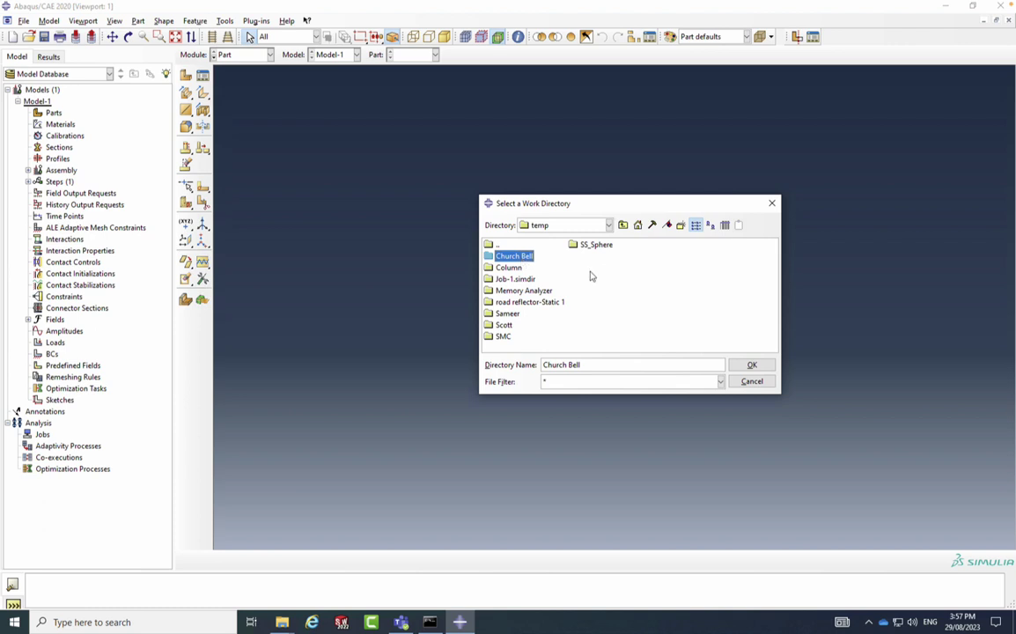
pyautogui.click(750, 366)
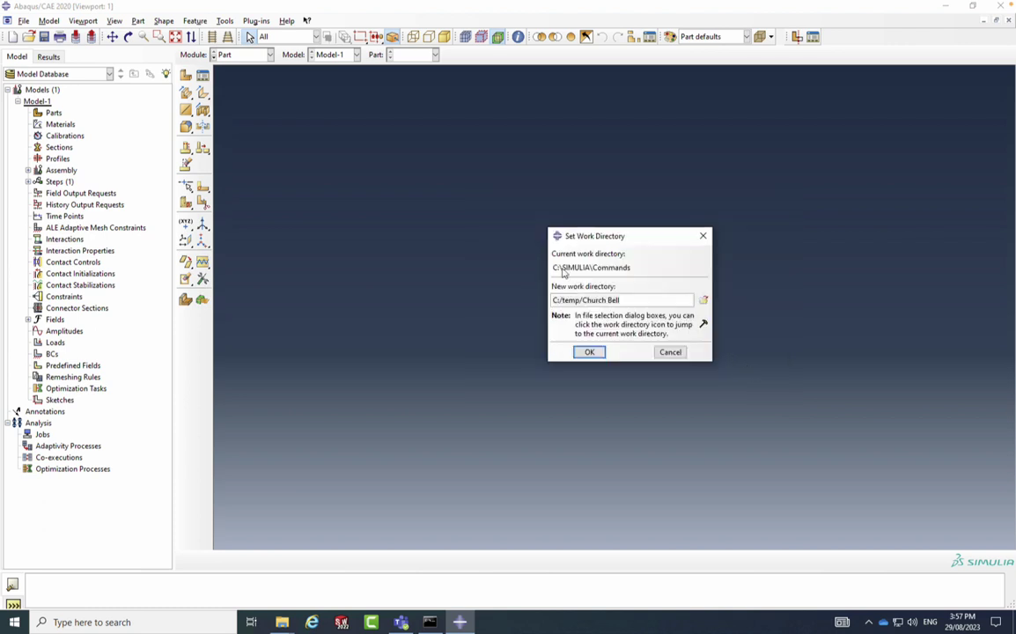
pyautogui.click(590, 353)
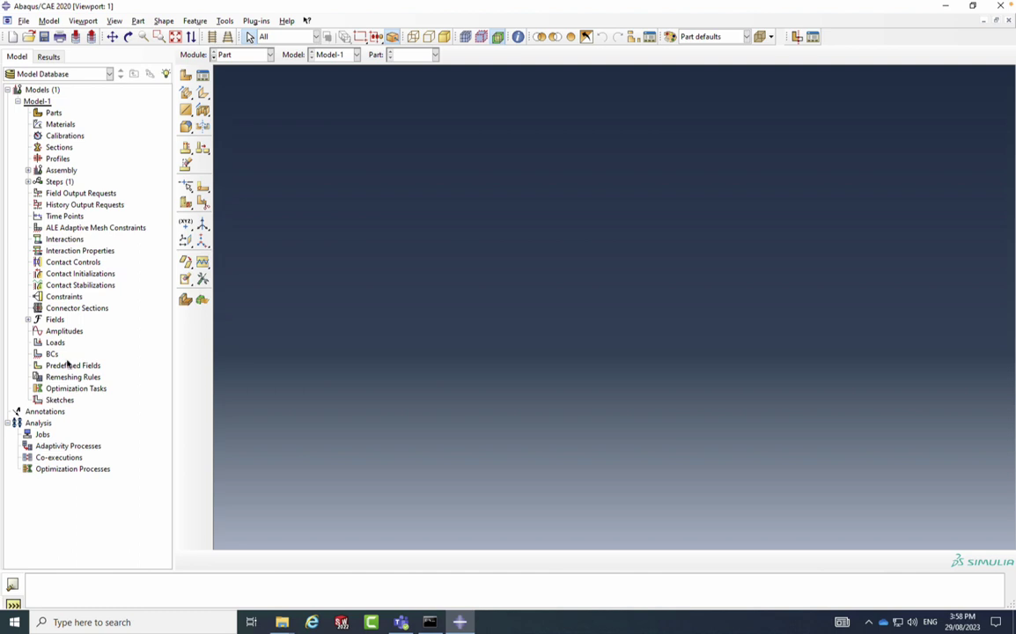
# - Open the model database Full_profile_smooth_25-7-23.cae from the C:\temp\Church Bell folder
pyautogui.click(28, 36)
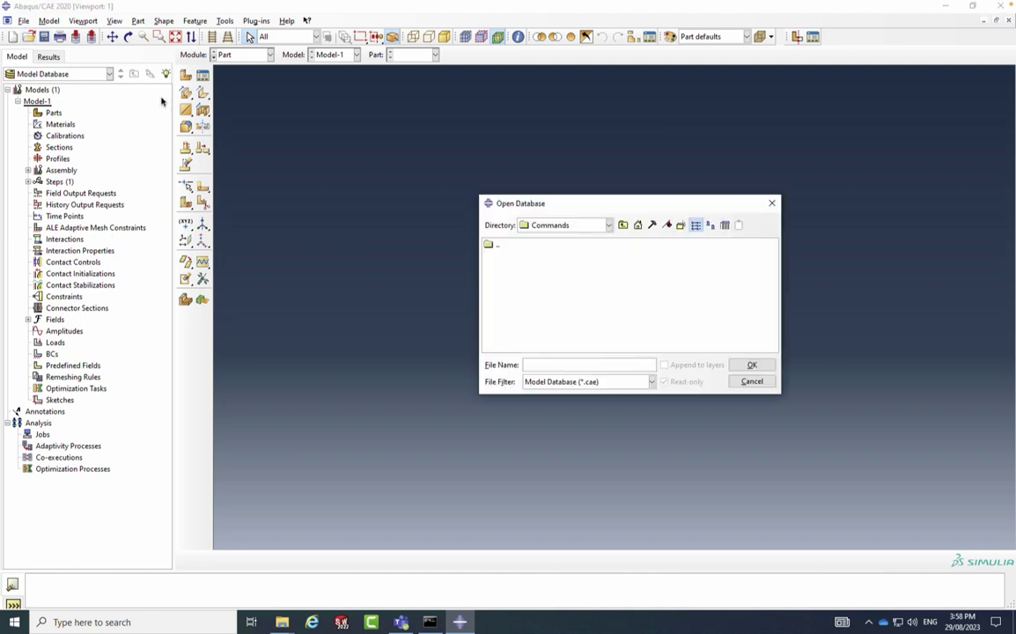
pyautogui.click(581, 225)
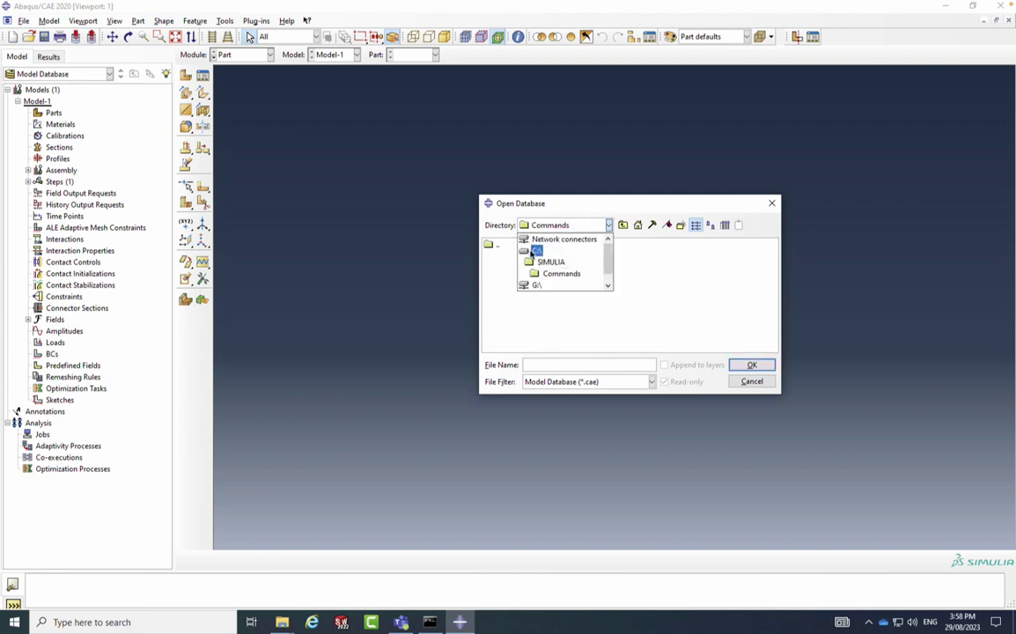
pyautogui.click(537, 252)
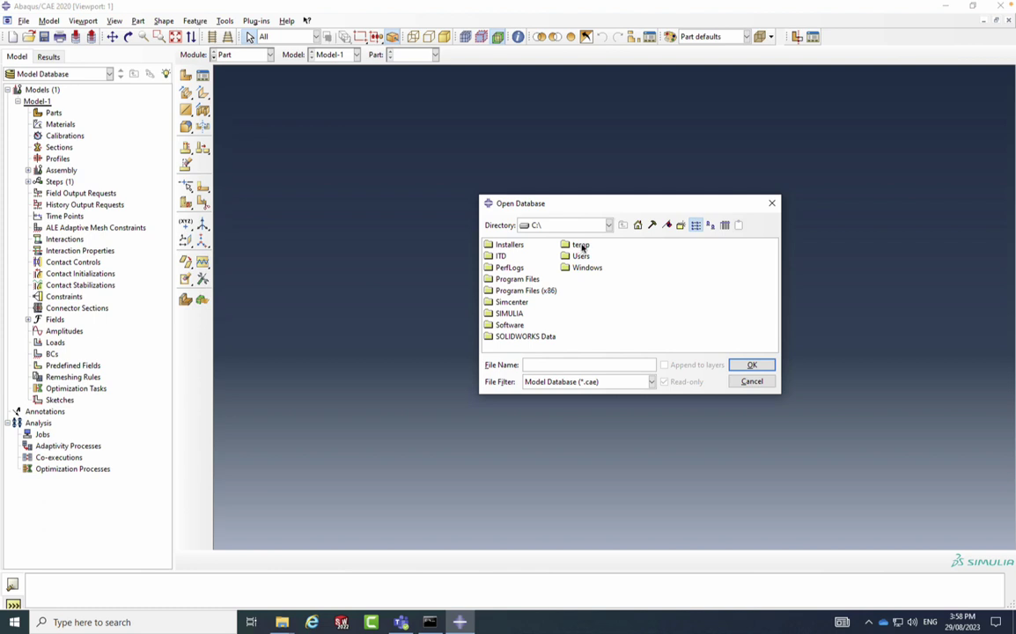
pyautogui.doubleClick(582, 246)
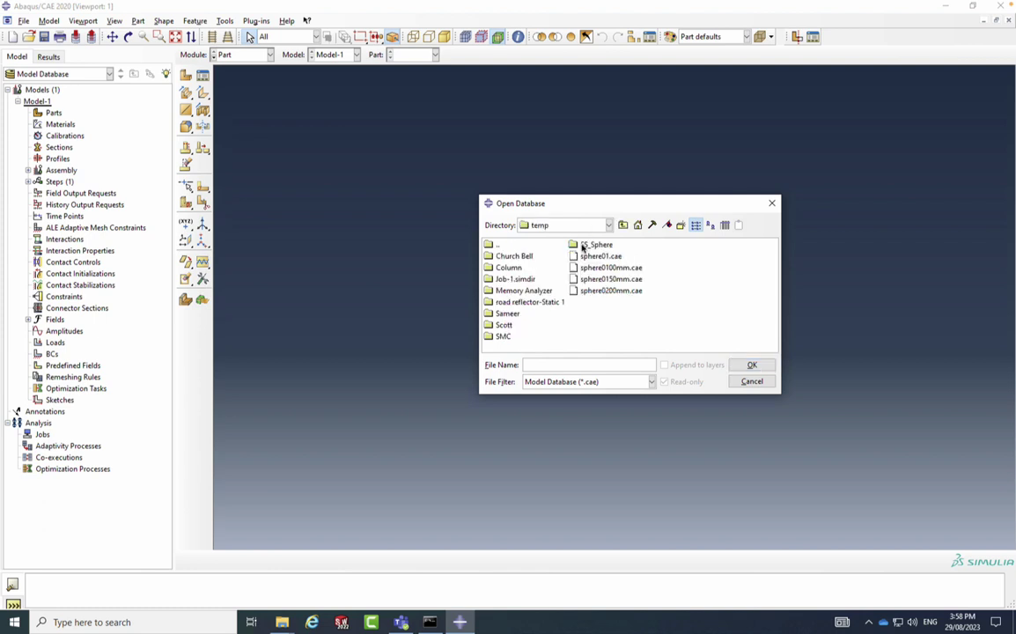
pyautogui.click(515, 256)
pyautogui.doubleClick(515, 256)
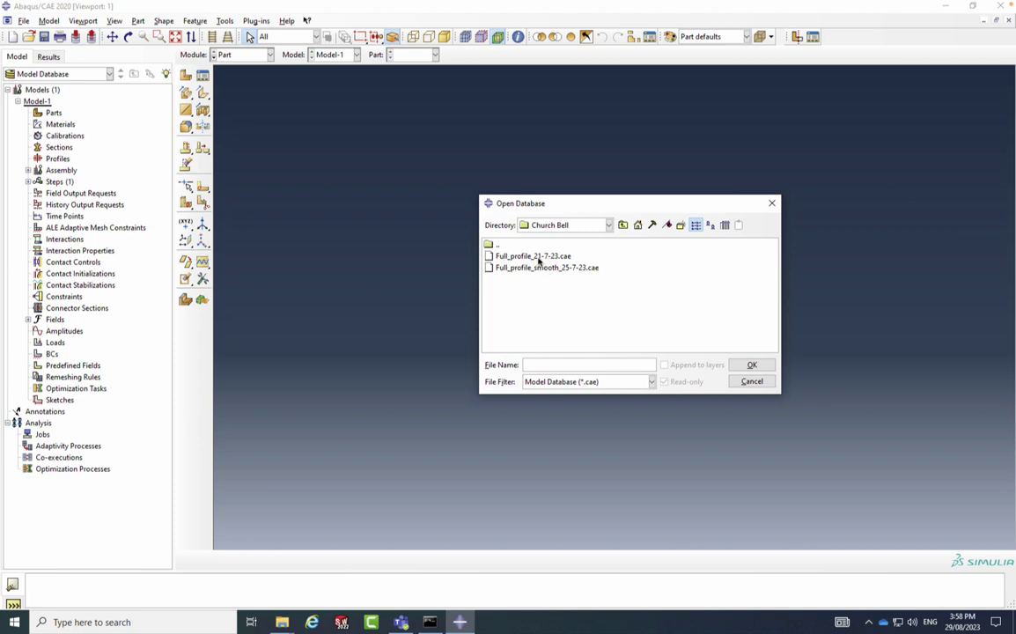
pyautogui.click(550, 269)
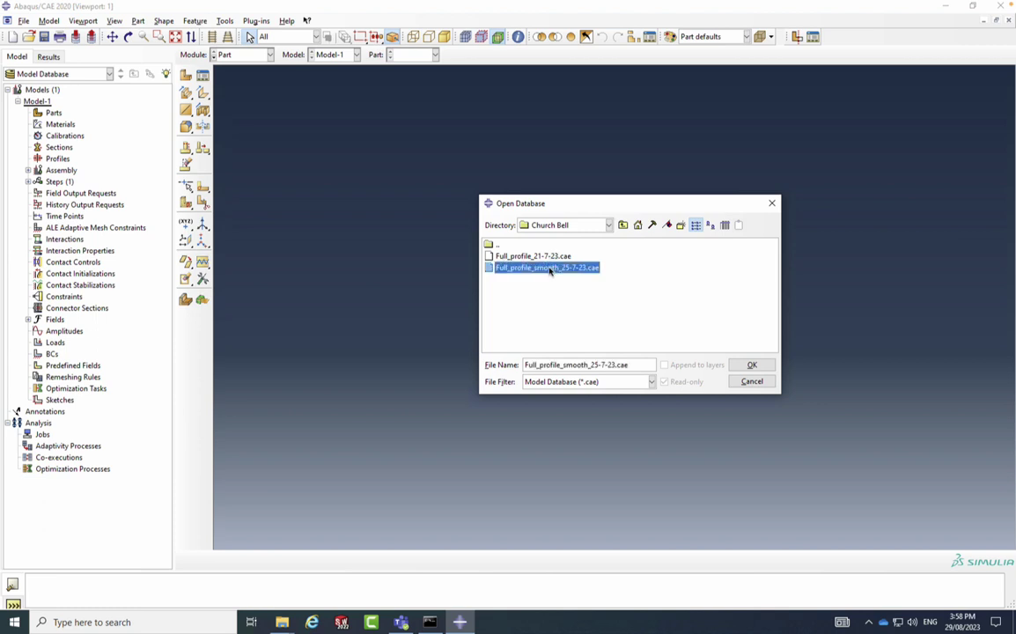
pyautogui.click(751, 366)
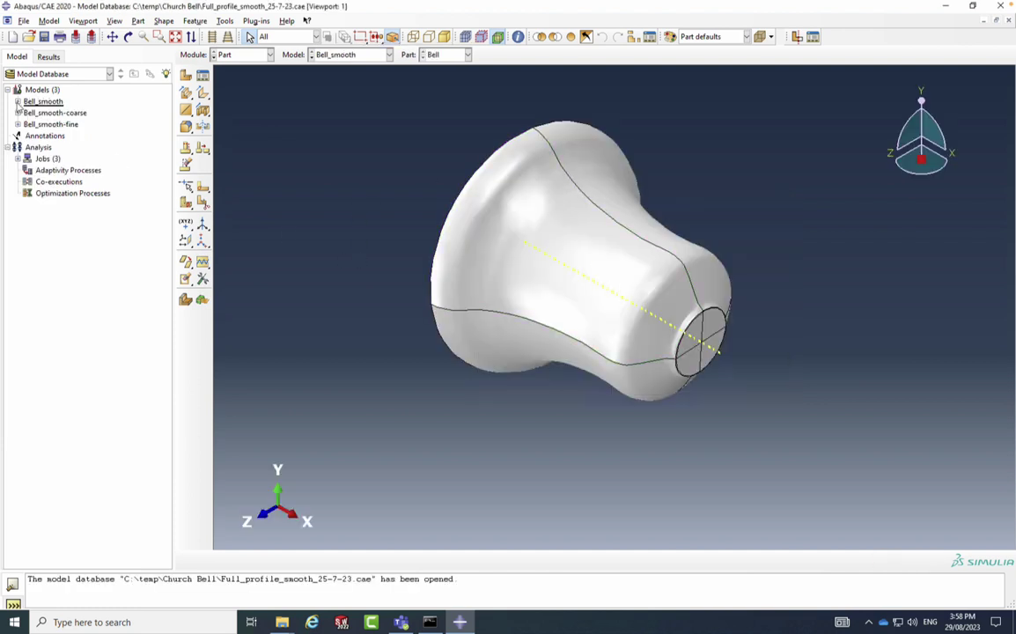
# - Examine the contents of the Bell_smooth and Bell_smooth-coarse models in the model tree, and collapse them again
pyautogui.click(17, 102)
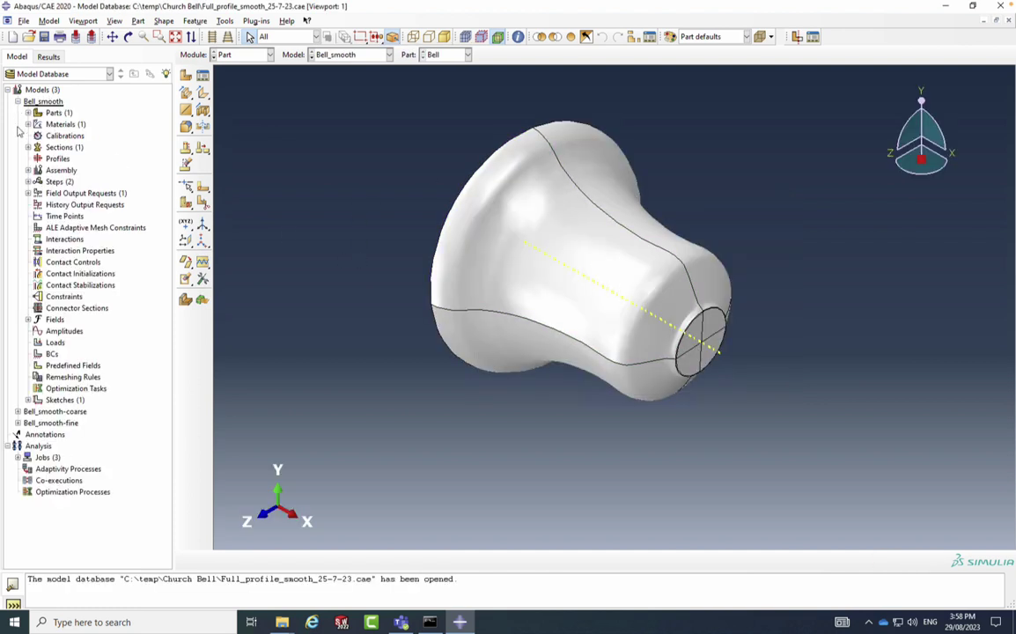
pyautogui.click(18, 411)
pyautogui.click(16, 236)
pyautogui.click(18, 101)
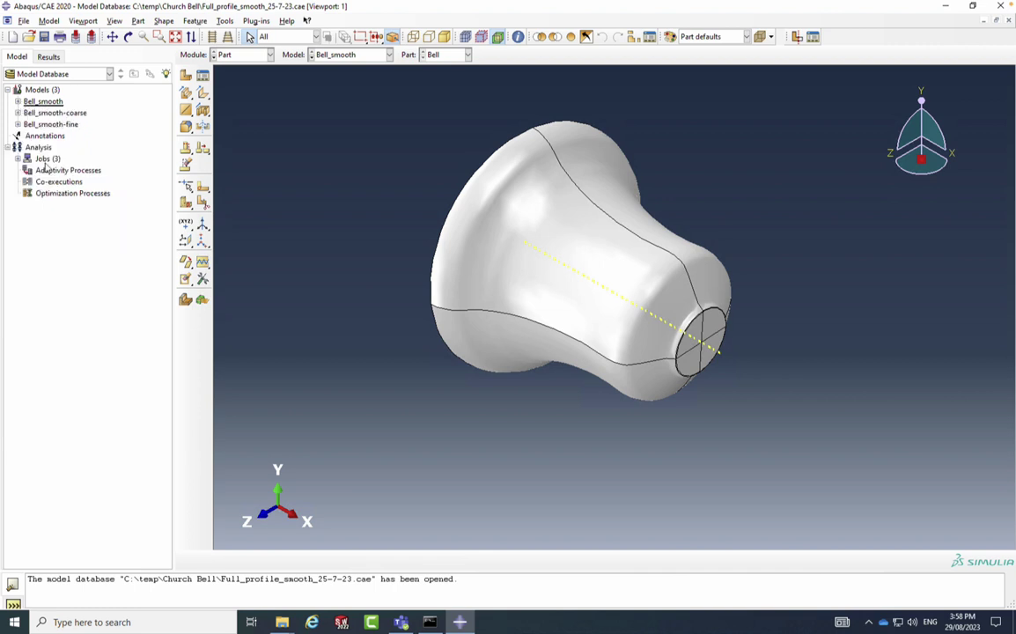
# - Make Bell_smooth-coarse the current model
pyautogui.rightClick(51, 126)
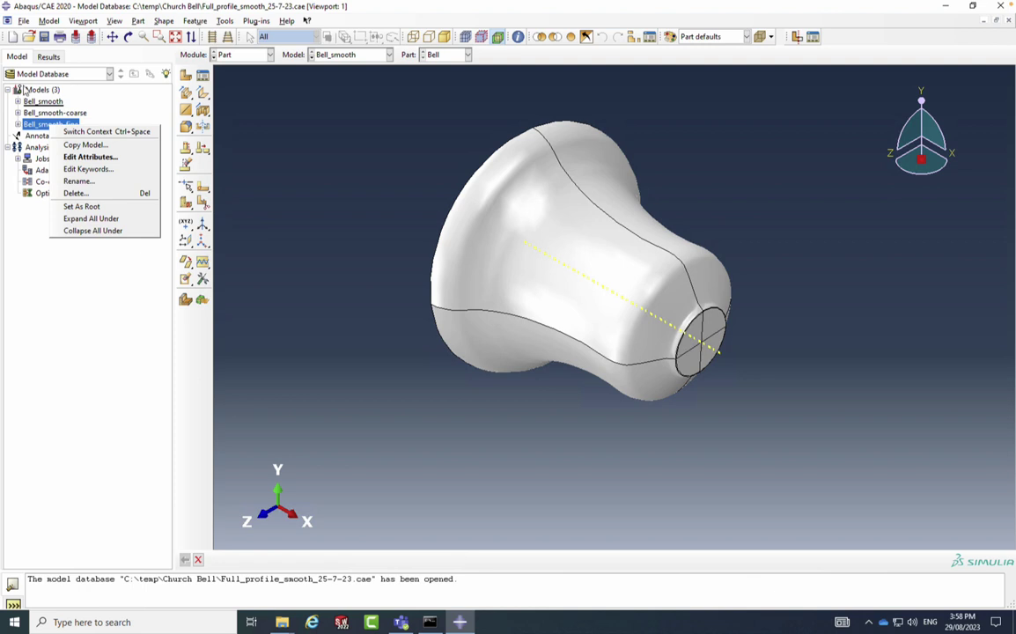
pyautogui.press('Escape')
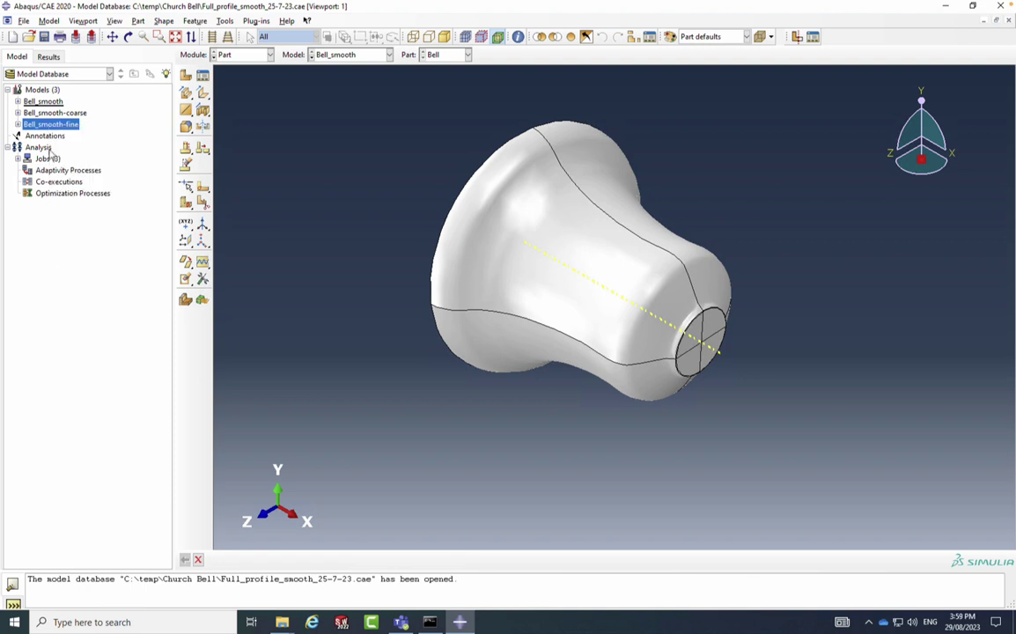
pyautogui.click(43, 117)
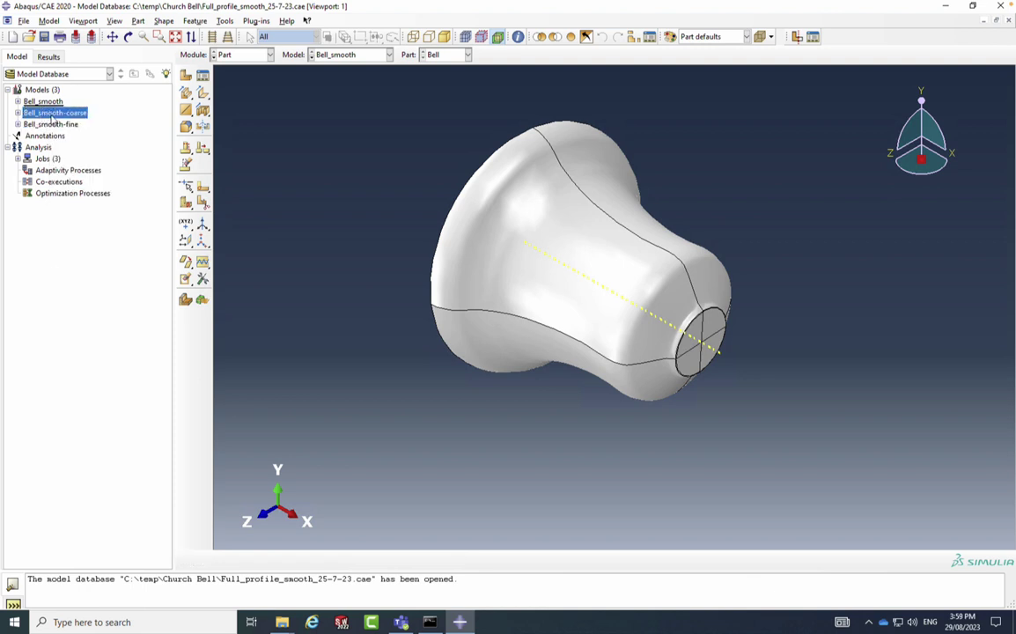
pyautogui.doubleClick(42, 115)
pyautogui.press('Escape')
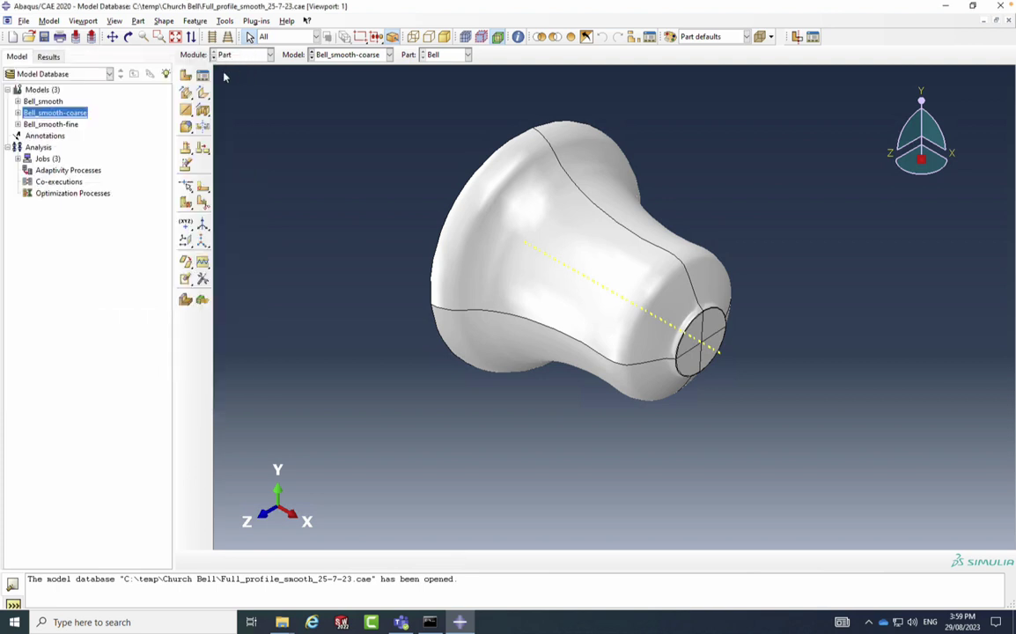
# - Try switching the context to the Bell_smooth-fine and Bell_smooth-coarse models, and set Bell_smooth as the current model
pyautogui.rightClick(64, 128)
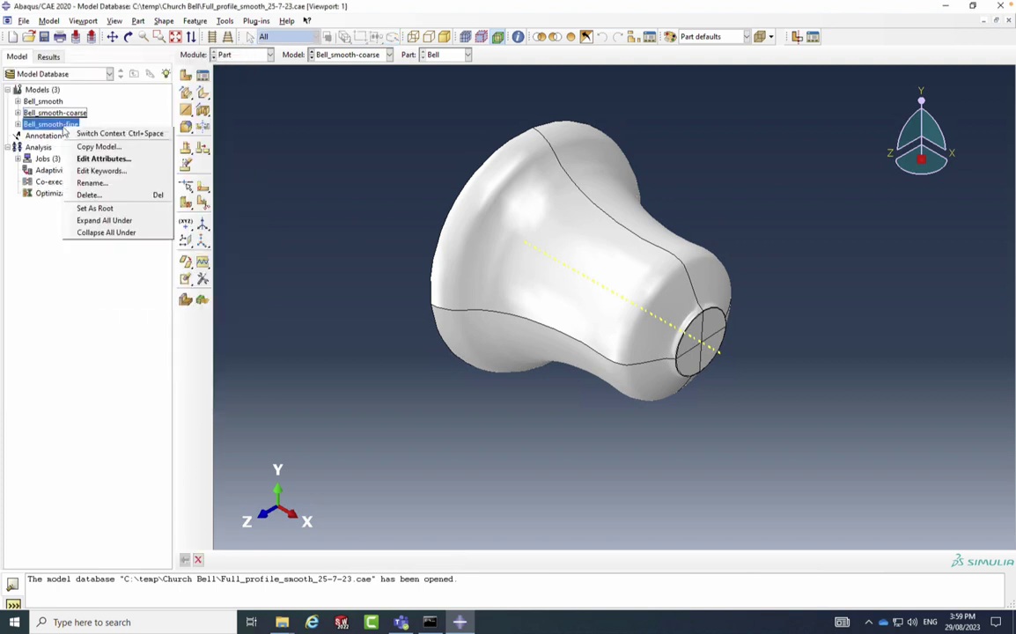
pyautogui.click(88, 135)
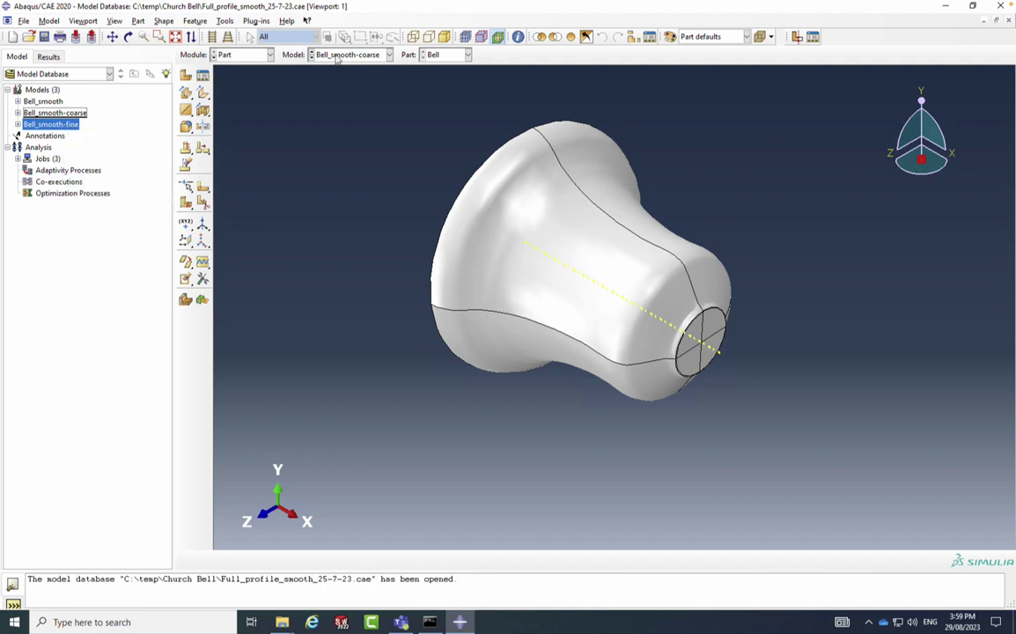
pyautogui.click(390, 55)
pyautogui.click(327, 80)
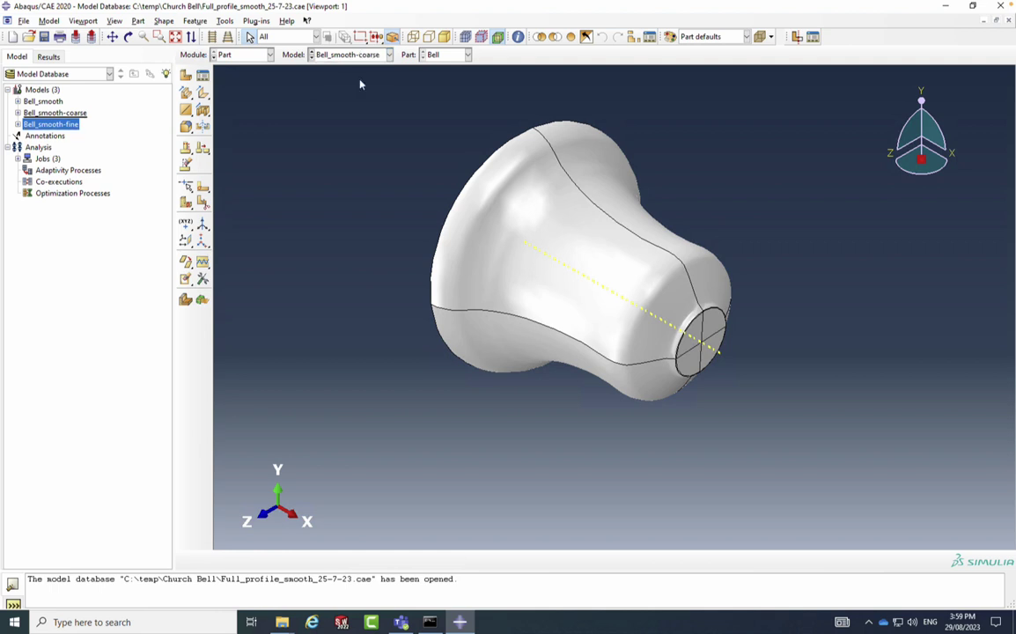
pyautogui.click(350, 55)
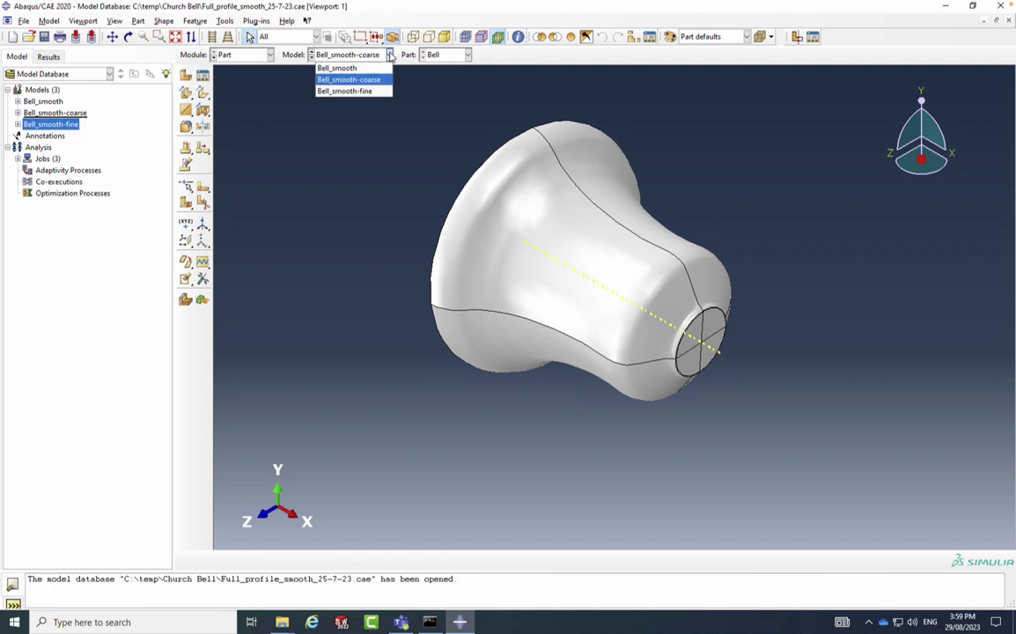
pyautogui.click(354, 68)
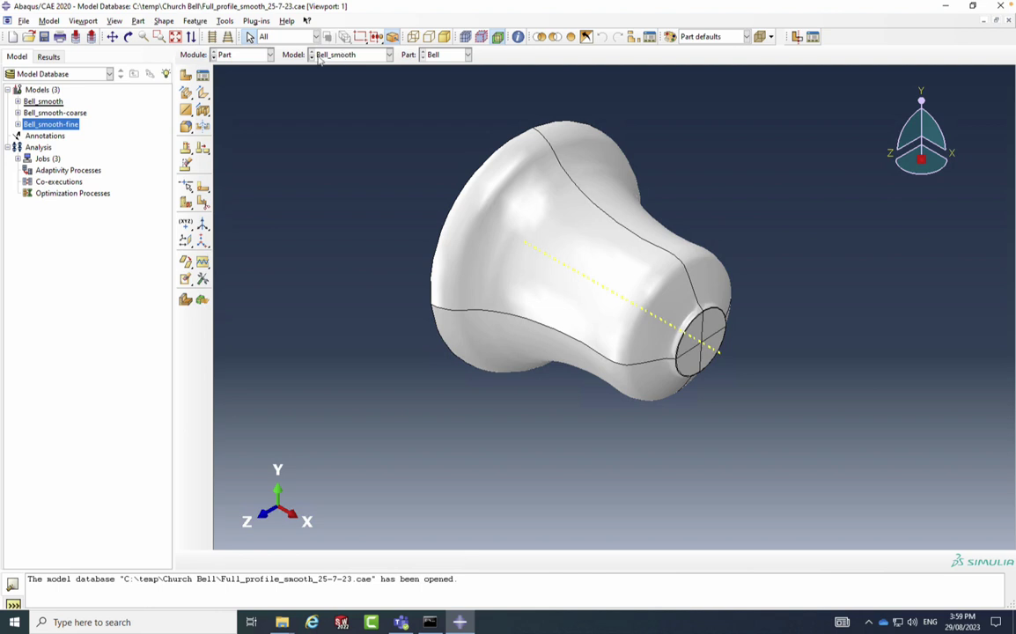
# - Switch Bell_smooth to the Mesh module to display the mesh of its Bell part
pyautogui.click(257, 58)
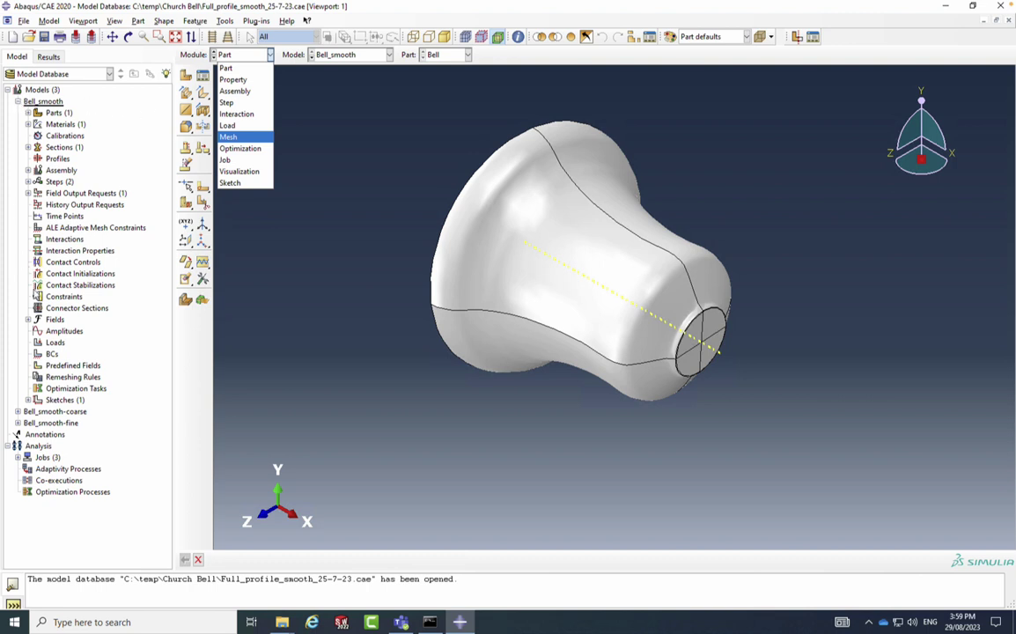
pyautogui.click(81, 414)
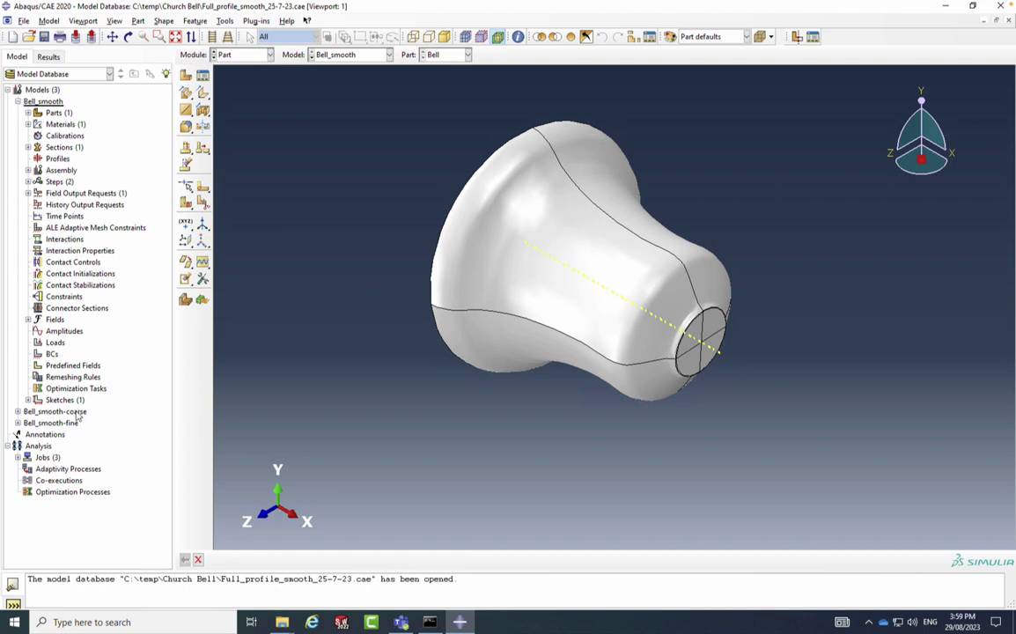
pyautogui.click(76, 413)
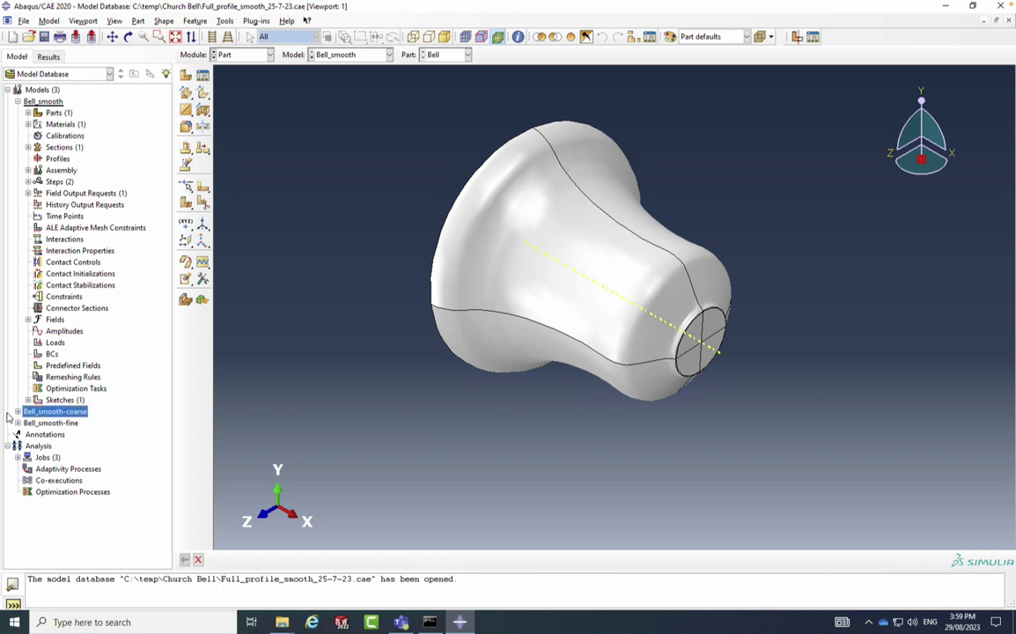
pyautogui.click(248, 54)
pyautogui.click(230, 136)
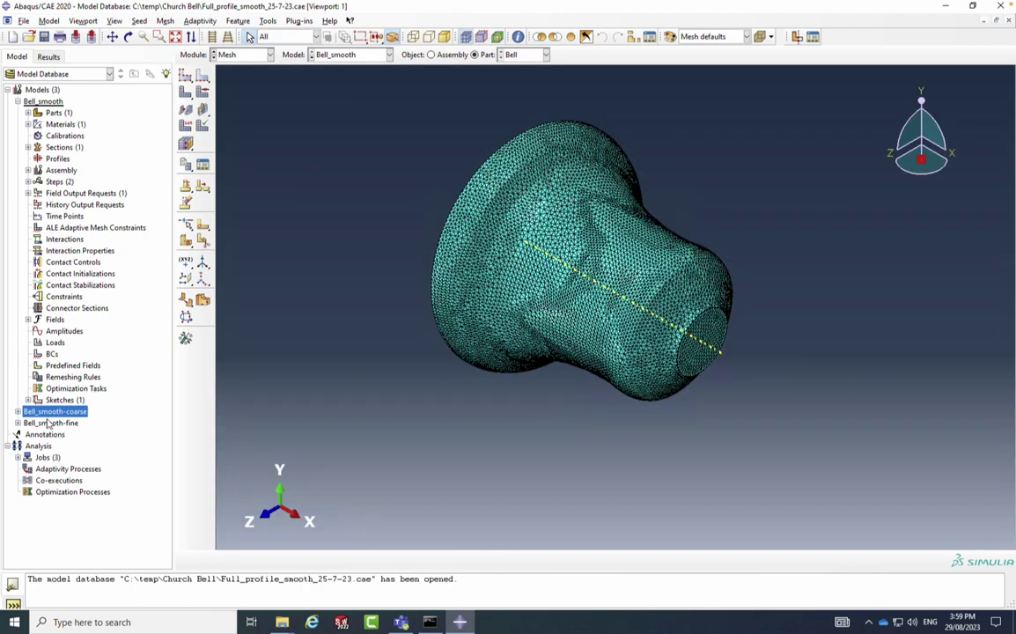
# - Switch the context to Bell_smooth-coarse and then to Bell_smooth-fine to compare their meshes
pyautogui.rightClick(58, 413)
pyautogui.click(71, 379)
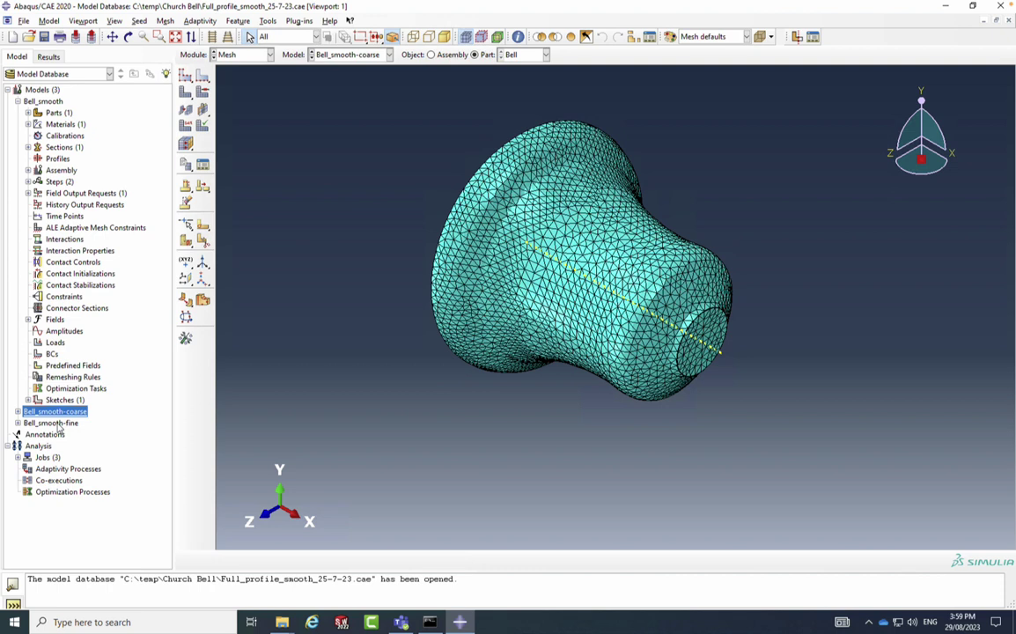
pyautogui.rightClick(59, 425)
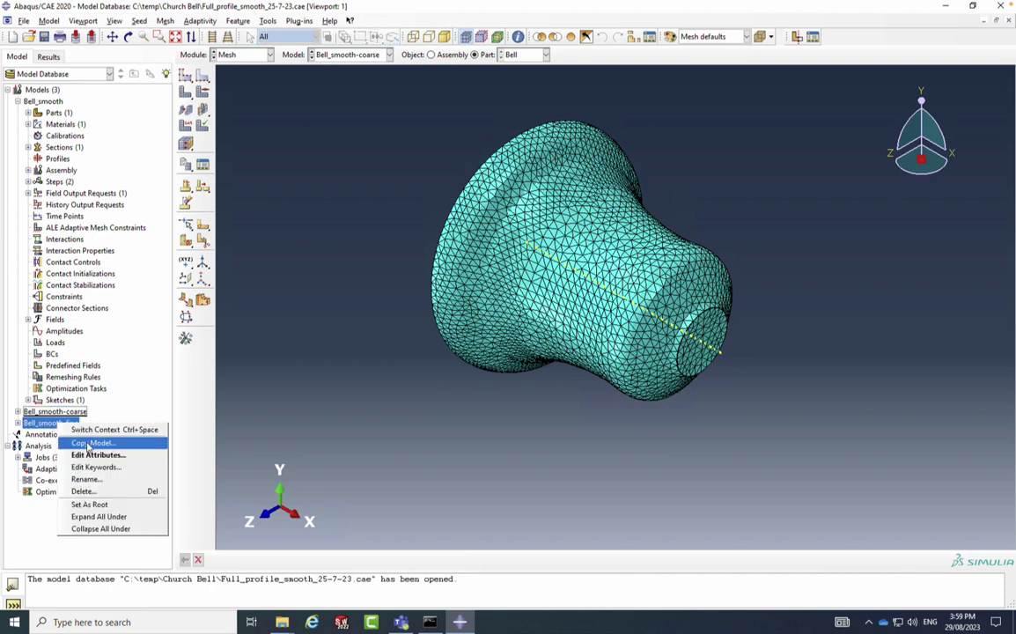
pyautogui.click(88, 444)
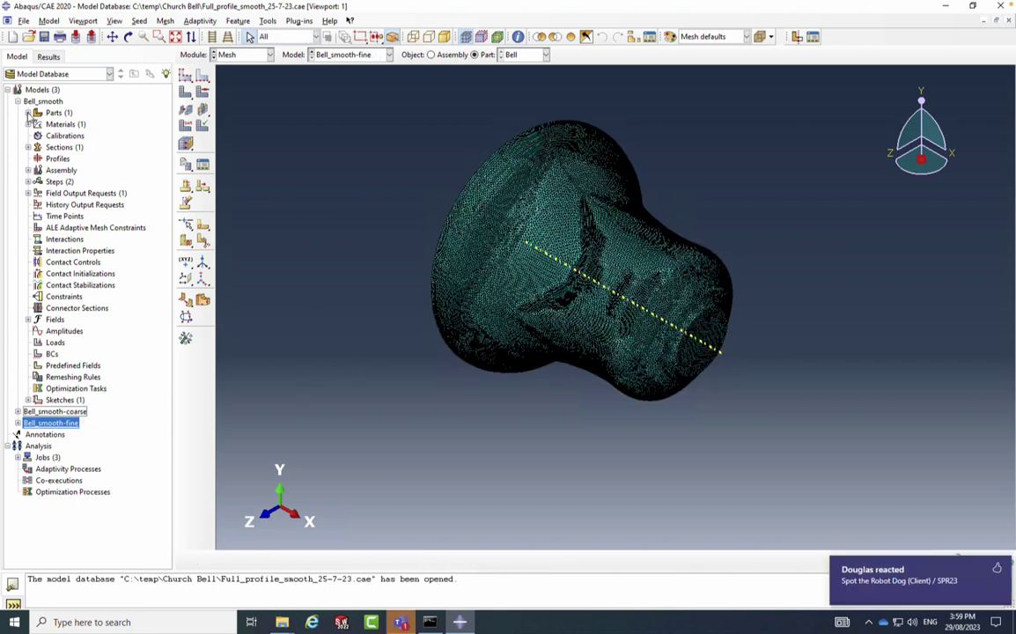
# - Set the work directory to the OneDrive_1_8-29-2023 folder in the user's Downloads folder on drive C
pyautogui.click(24, 20)
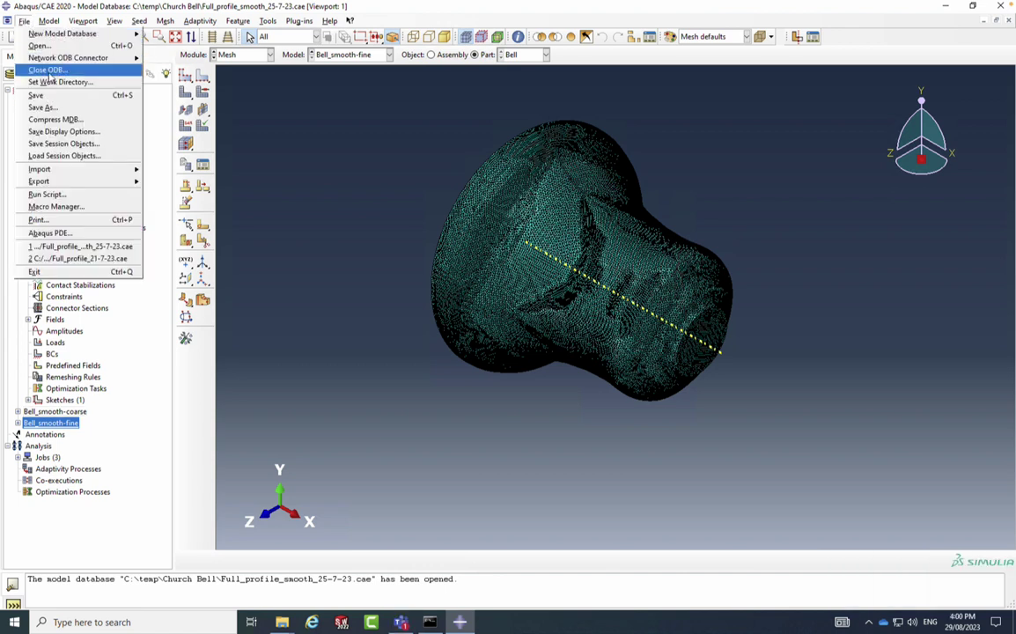
pyautogui.click(55, 82)
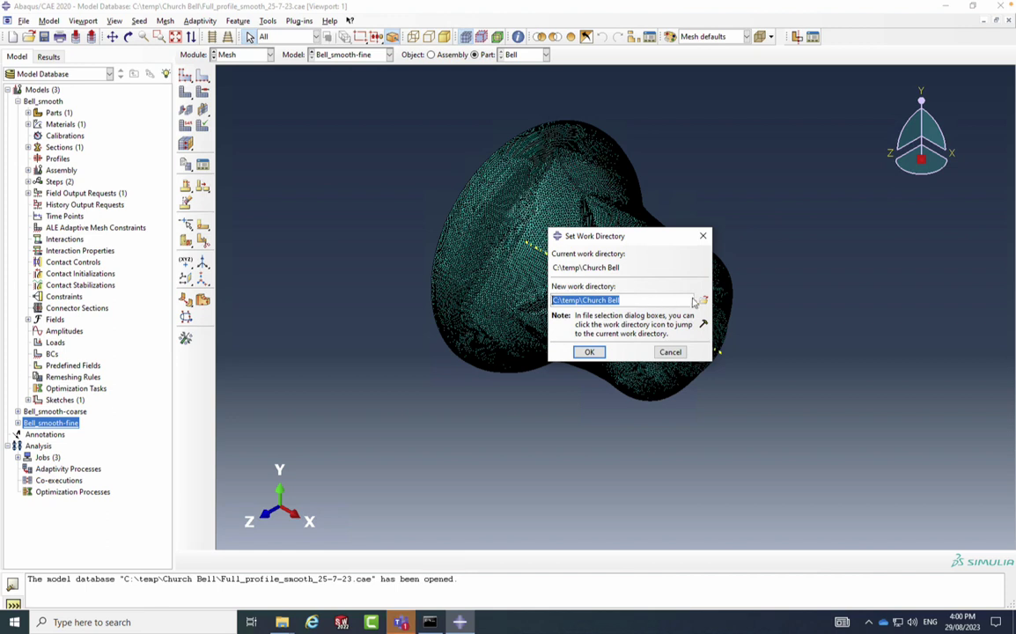
pyautogui.click(704, 300)
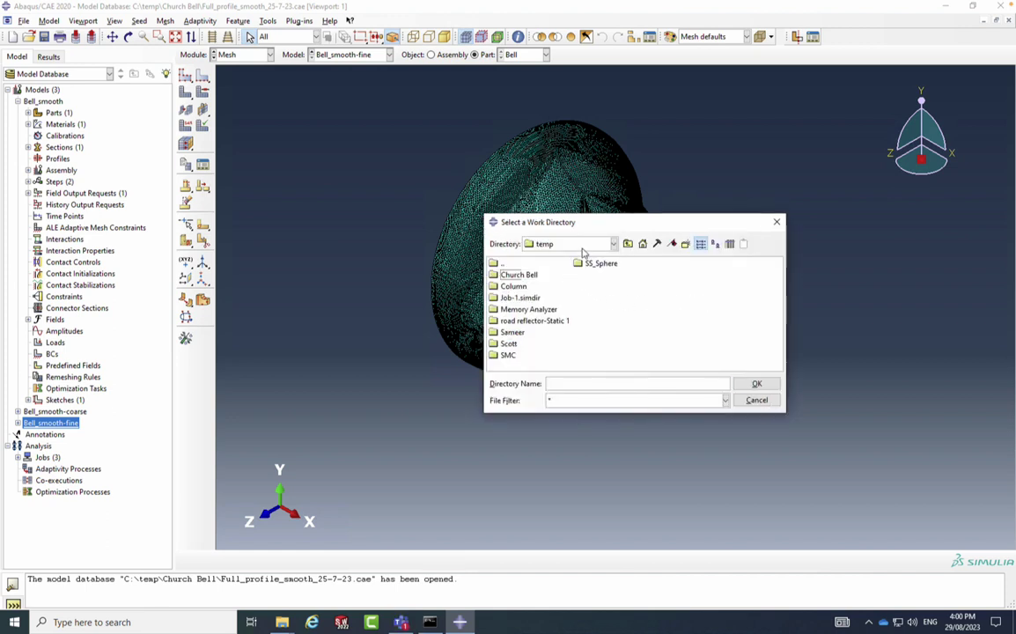
pyautogui.click(583, 248)
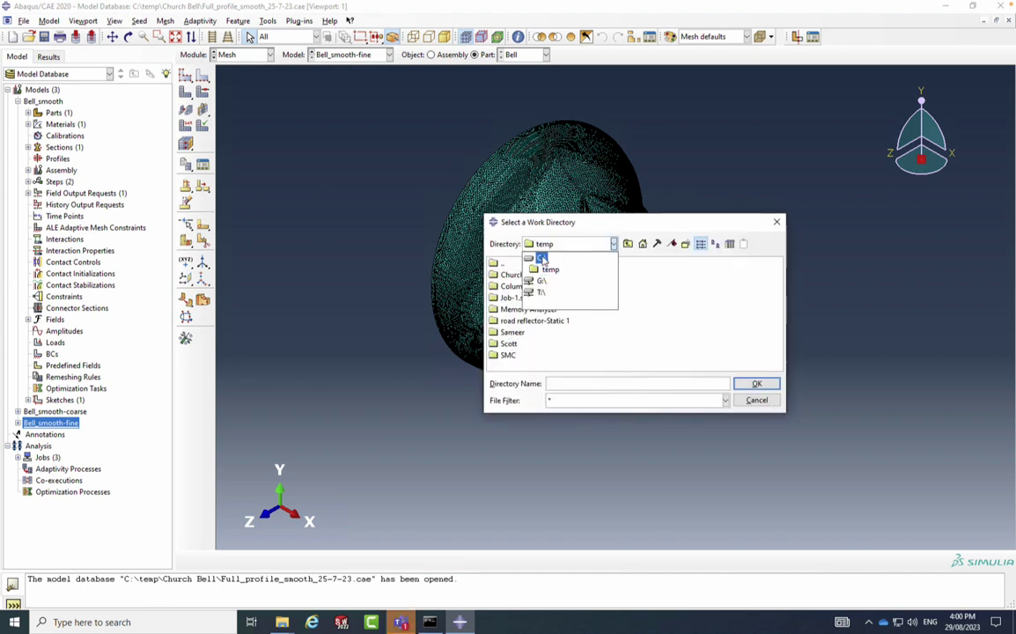
pyautogui.click(543, 258)
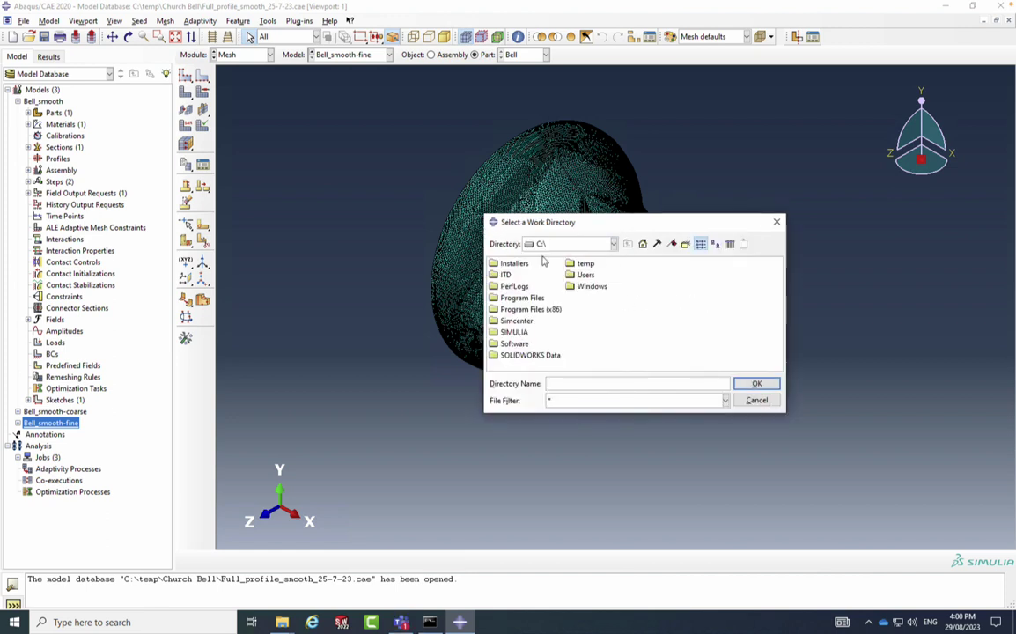
pyautogui.doubleClick(586, 276)
pyautogui.doubleClick(511, 276)
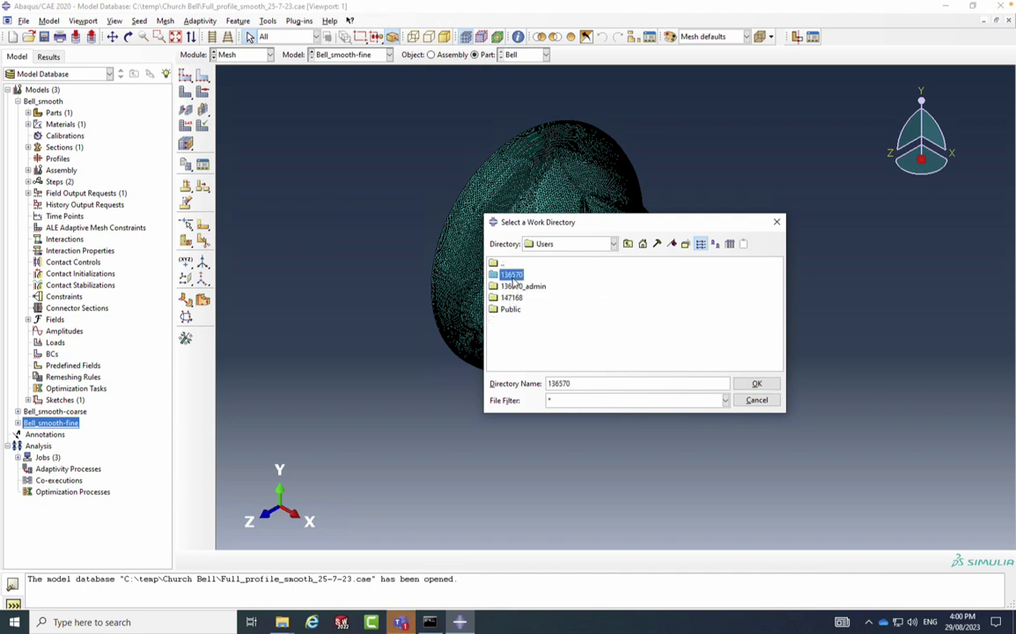
pyautogui.click(517, 333)
pyautogui.doubleClick(517, 333)
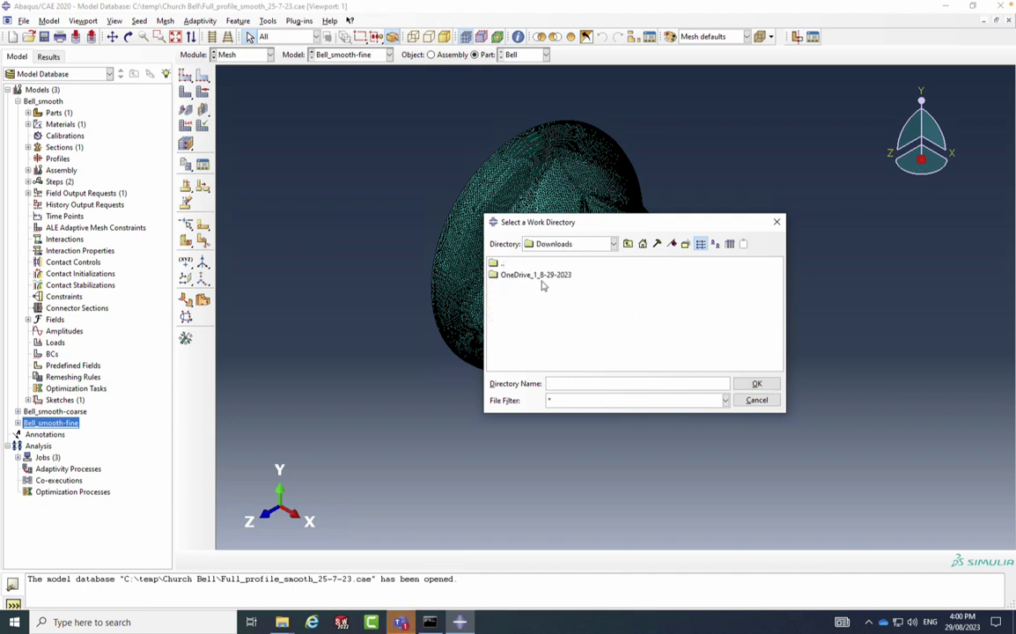
pyautogui.click(526, 276)
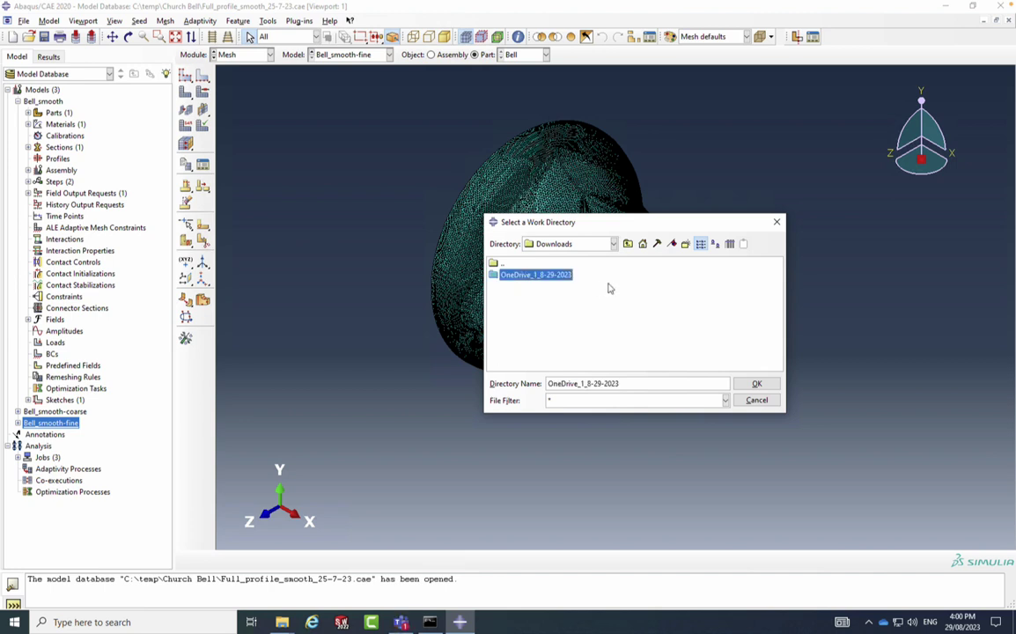
pyautogui.doubleClick(531, 275)
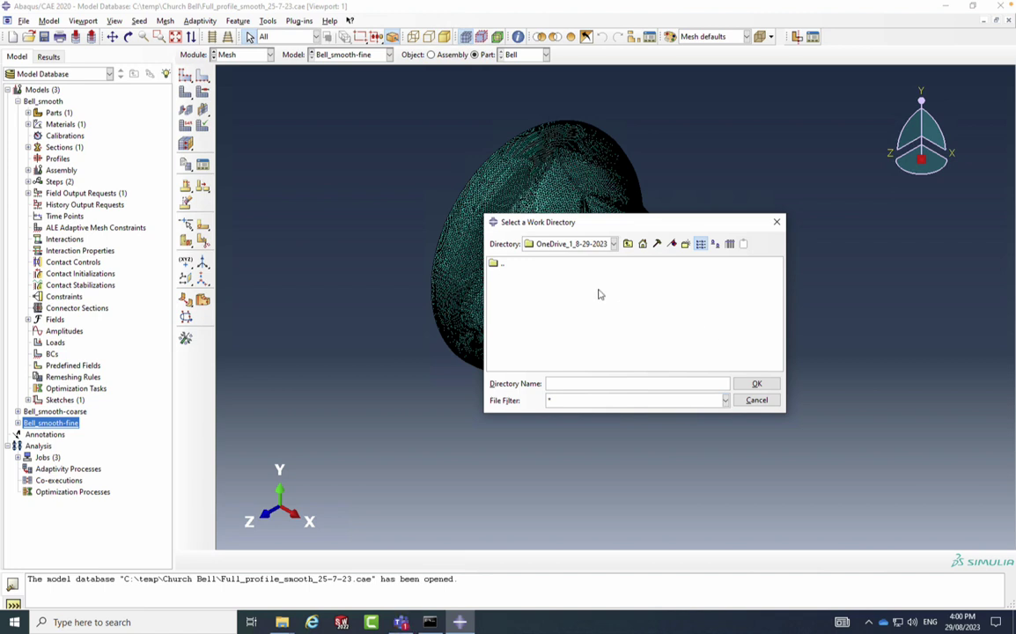
pyautogui.doubleClick(495, 265)
pyautogui.click(542, 275)
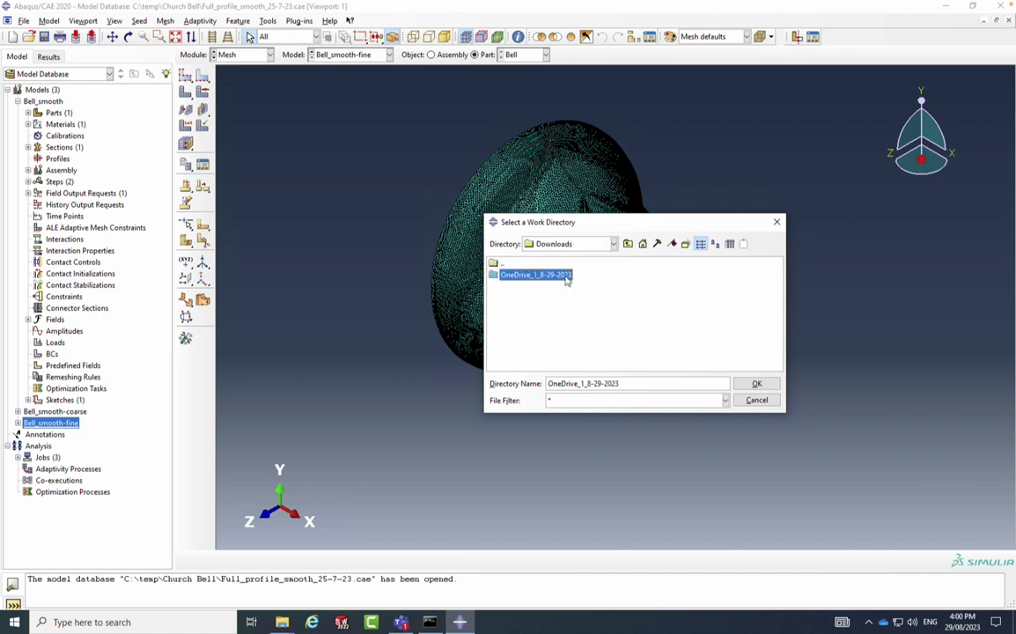
pyautogui.click(755, 386)
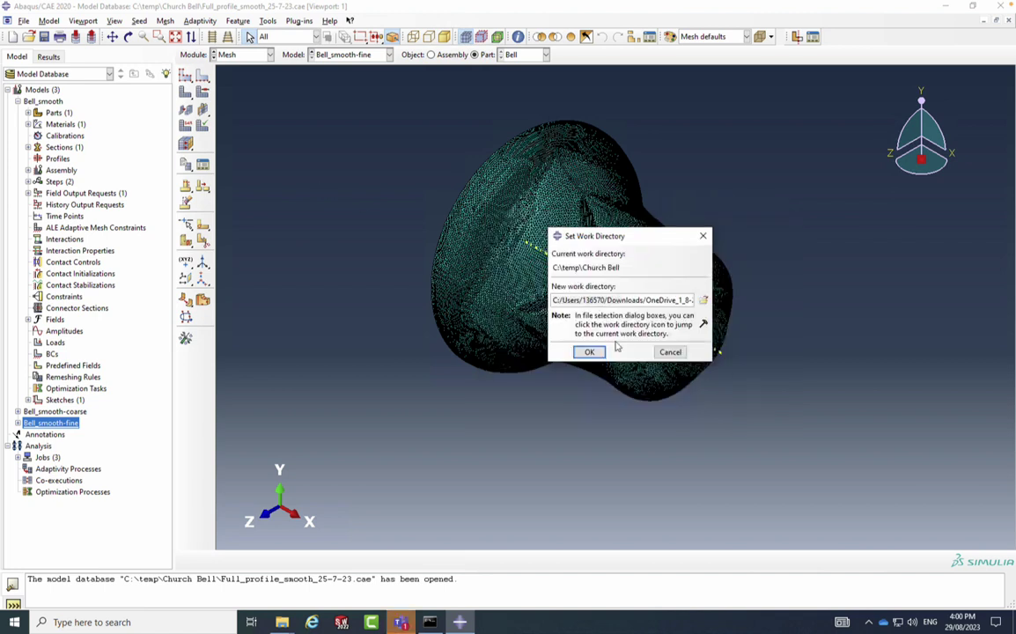
pyautogui.click(590, 351)
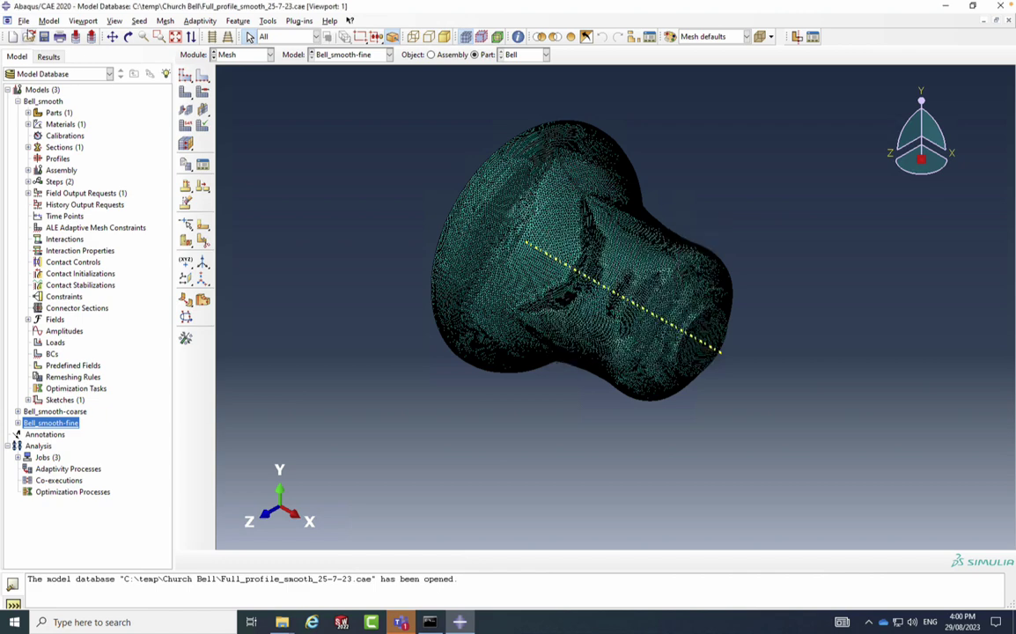
# - Open the model database Full_profile_smooth_25-7-23.cae from the OneDrive_1_8-29-2023 folder in Downloads and dismiss the journal file notice
pyautogui.click(24, 20)
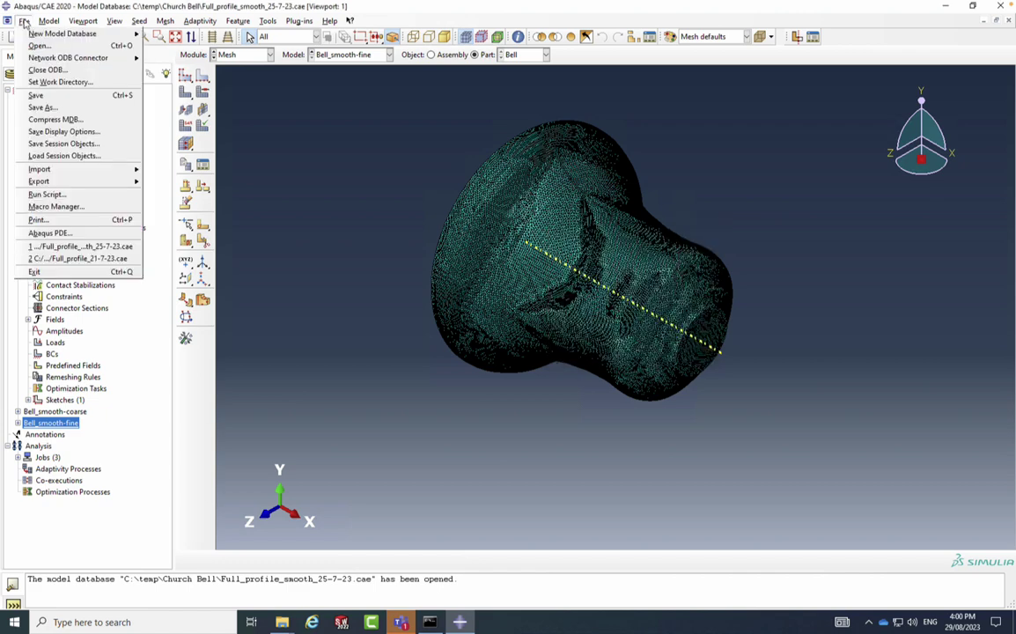
pyautogui.click(40, 45)
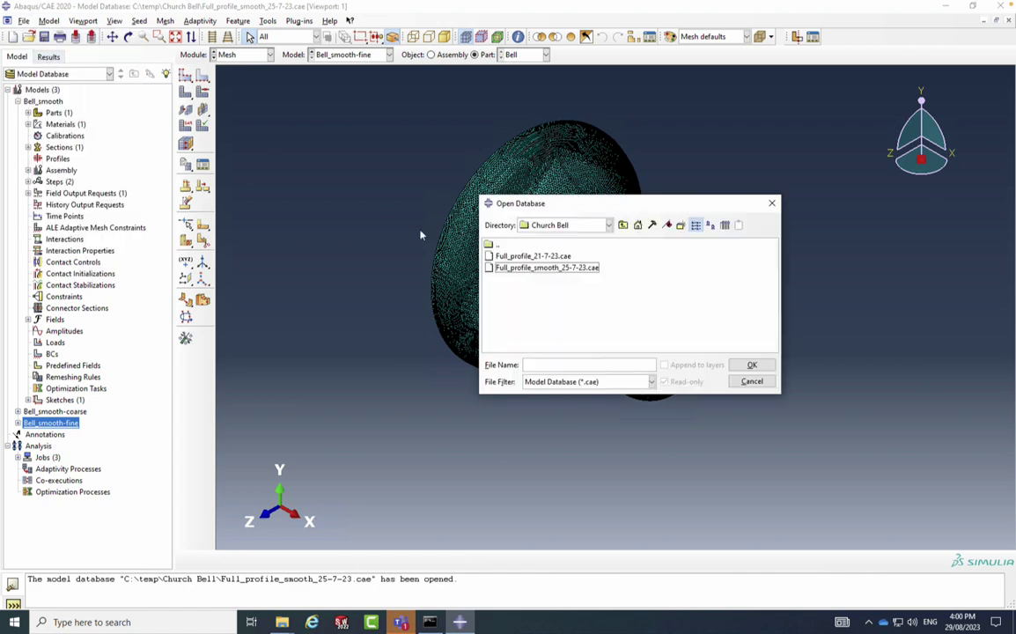
pyautogui.click(579, 226)
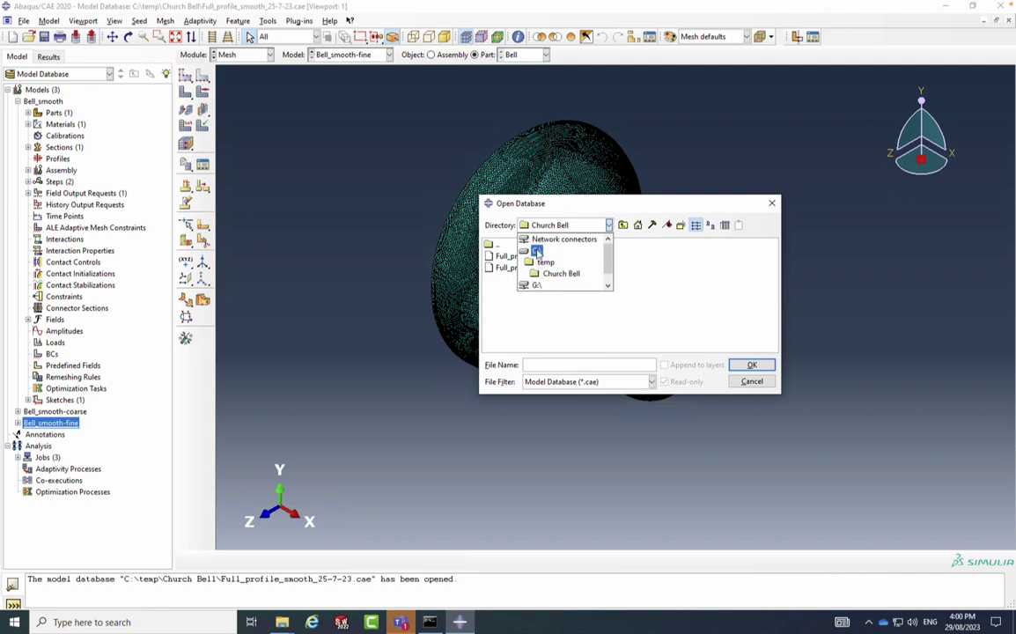
pyautogui.click(538, 252)
pyautogui.doubleClick(577, 256)
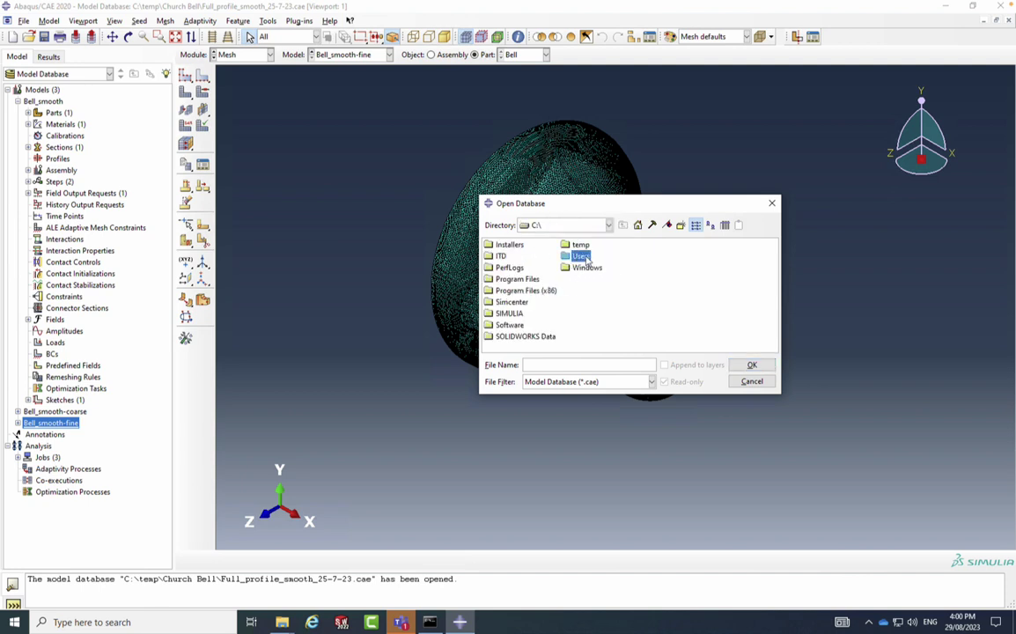
pyautogui.doubleClick(507, 256)
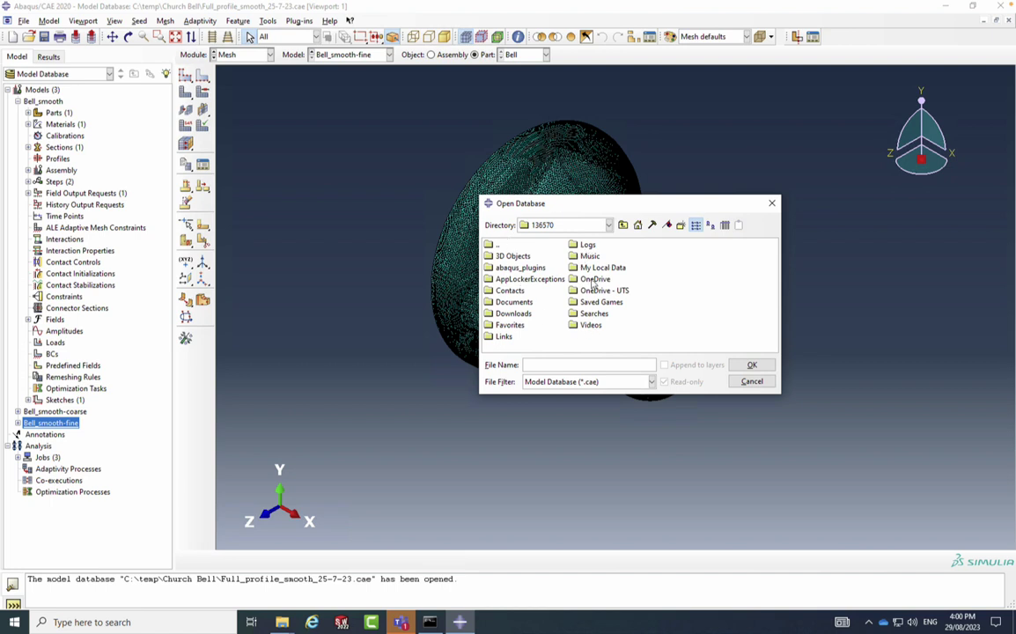
pyautogui.doubleClick(510, 314)
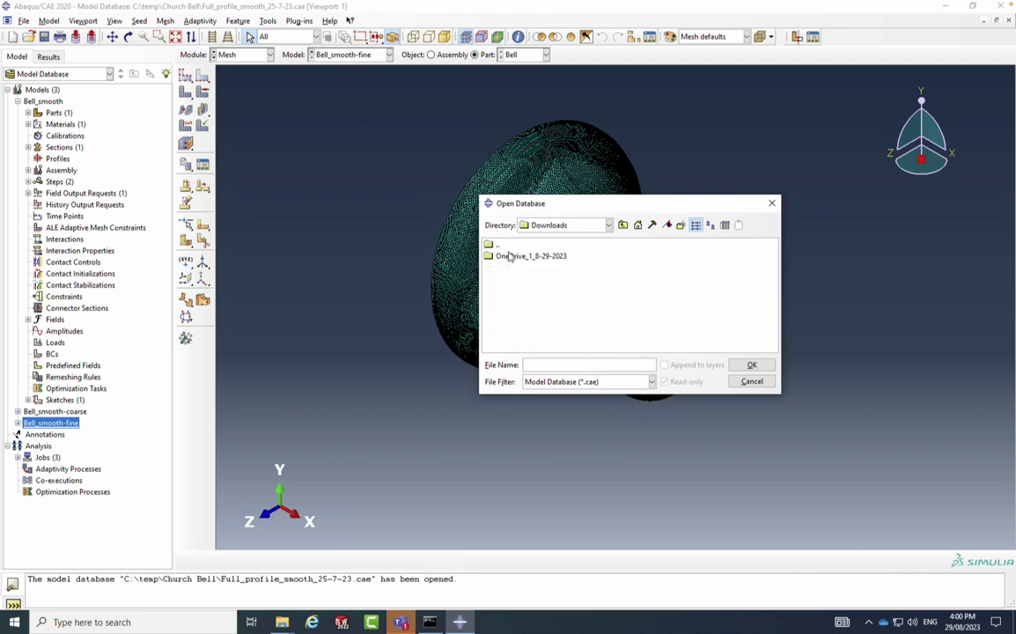
pyautogui.click(508, 257)
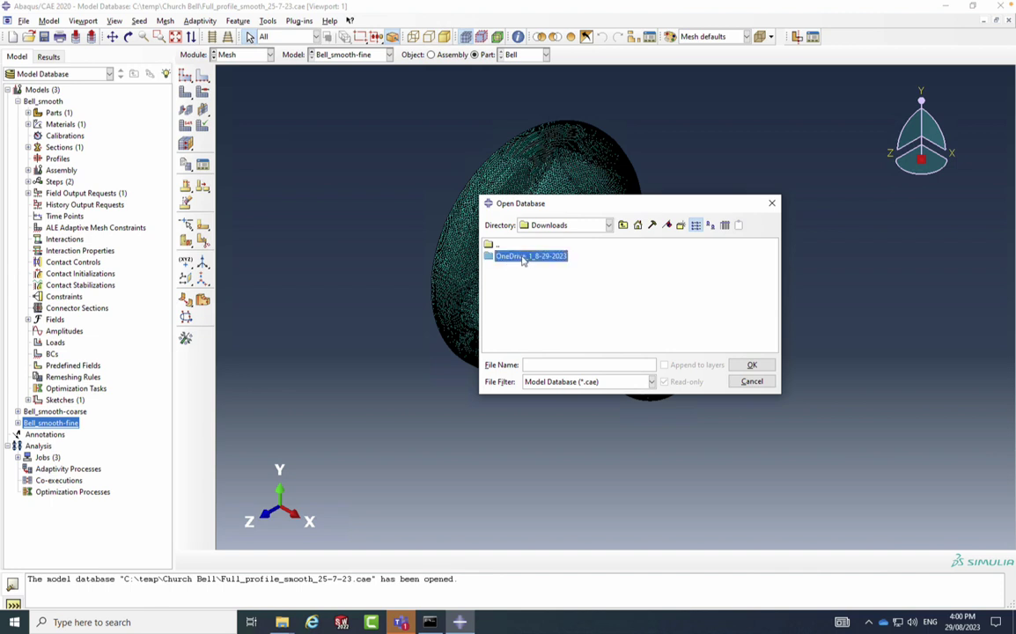
pyautogui.doubleClick(522, 257)
pyautogui.click(562, 257)
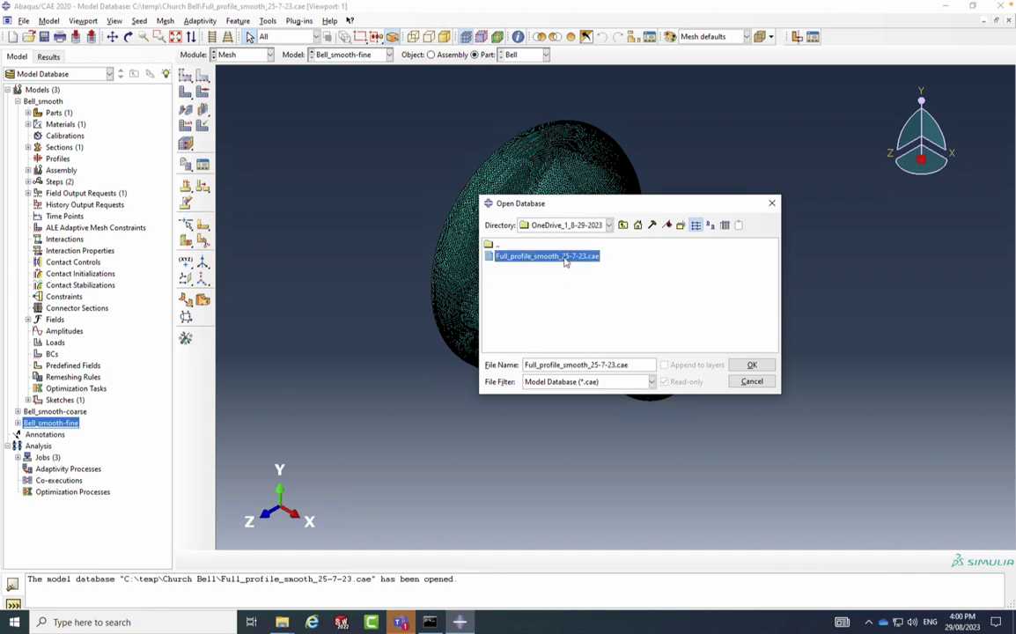
pyautogui.click(747, 366)
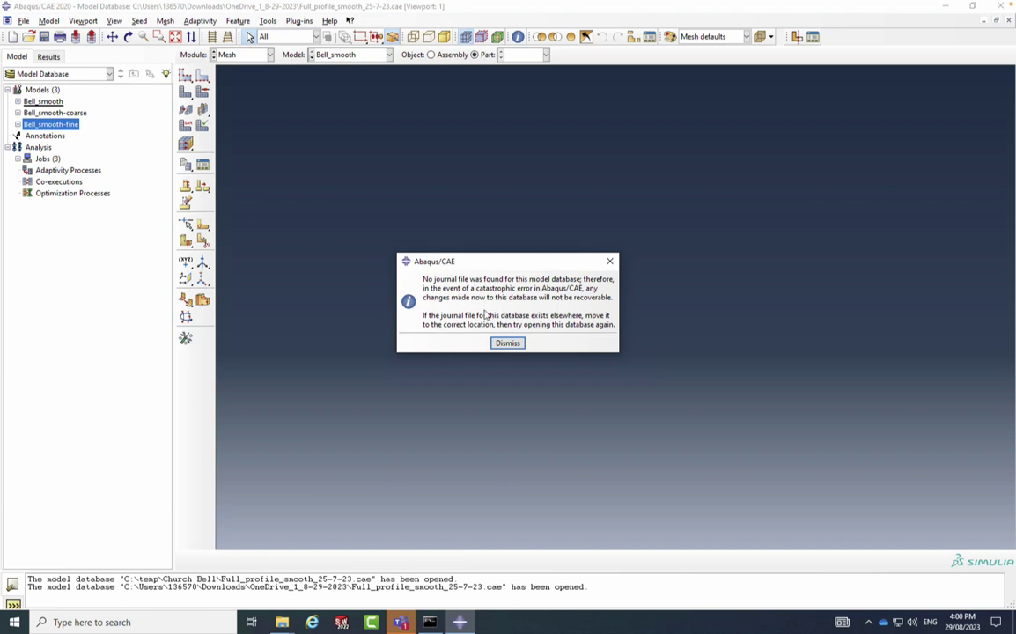
pyautogui.click(507, 343)
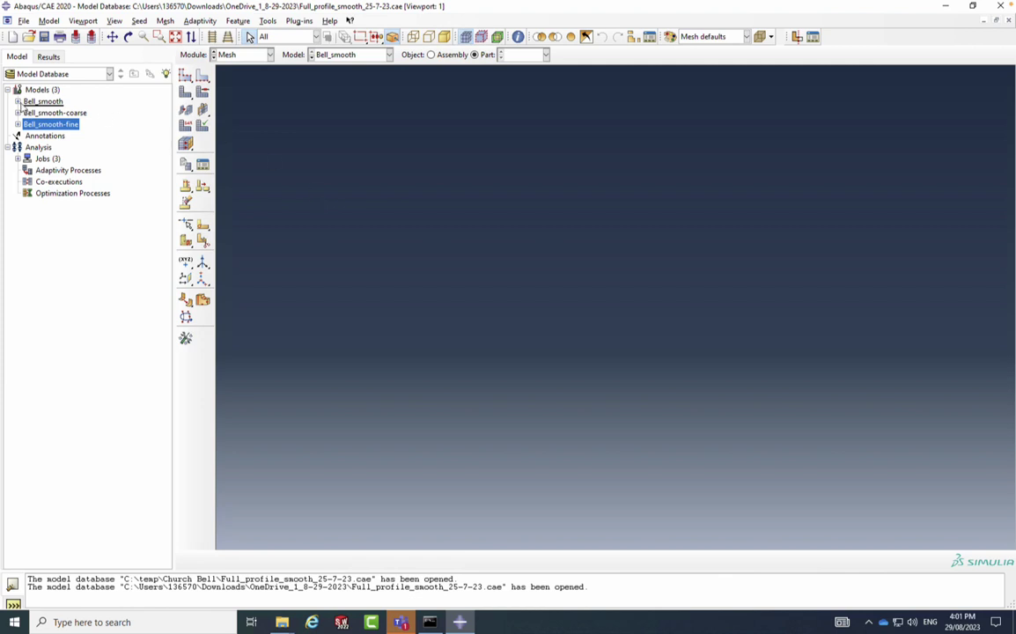
# - Expand Bell_smooth in the model tree down to the contents of its Bell part
pyautogui.click(18, 102)
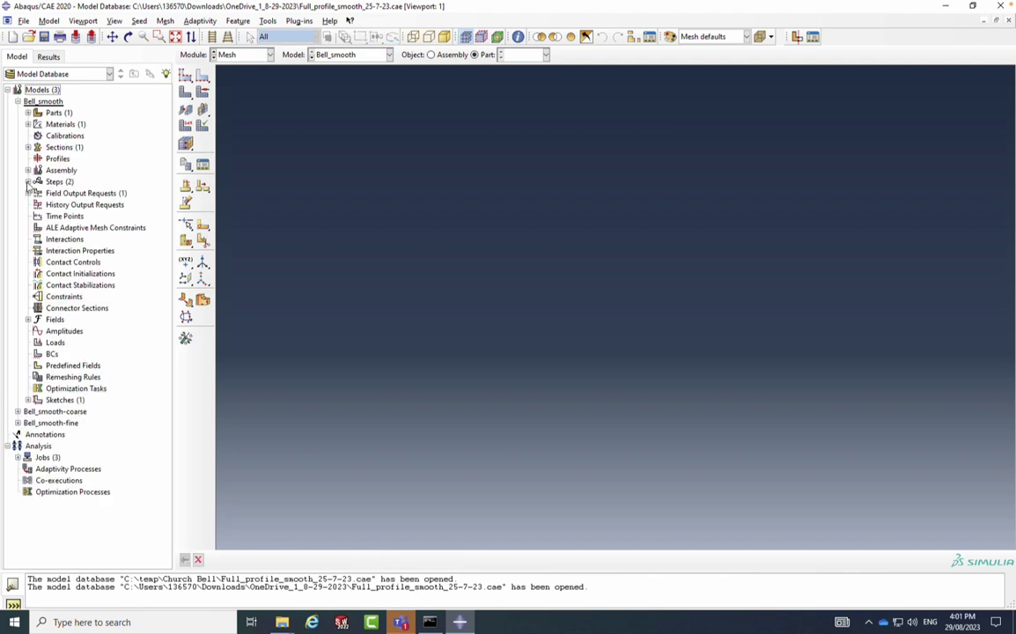
pyautogui.click(27, 113)
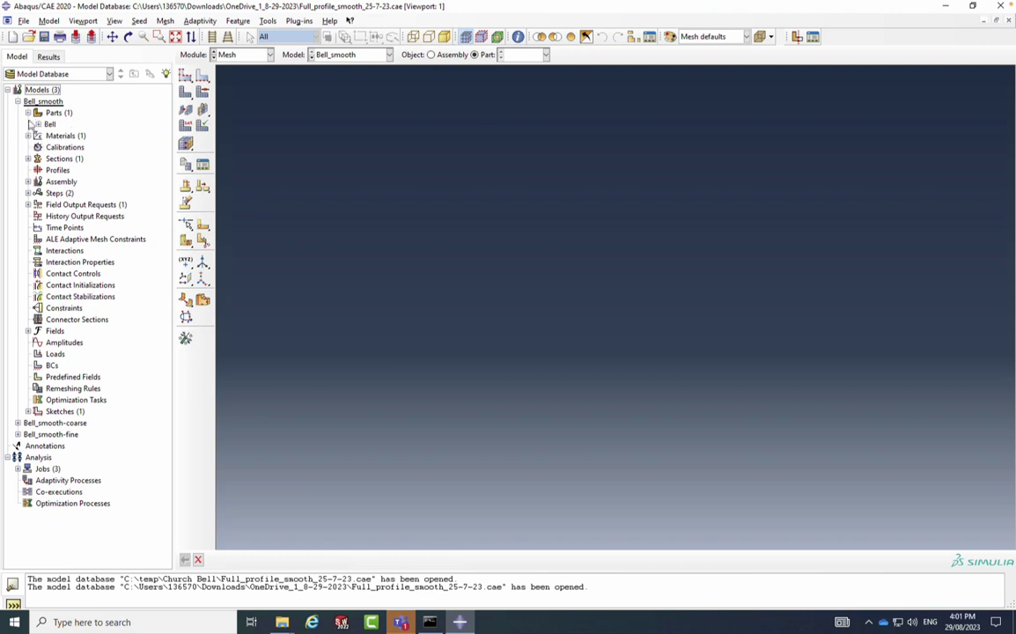
pyautogui.click(38, 125)
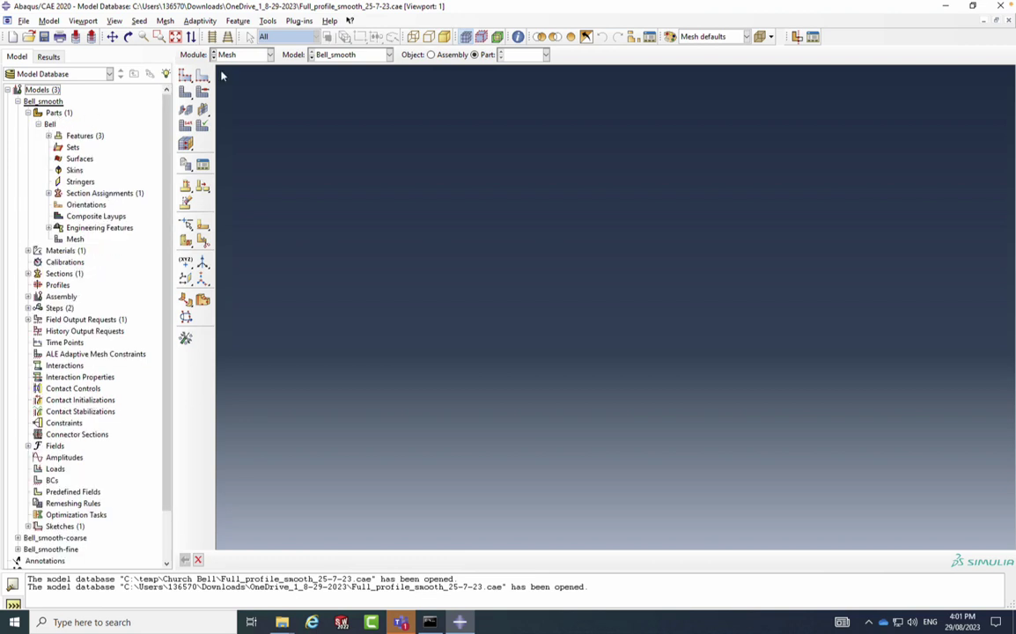
# - Display the Bell_smooth-coarse mesh, and then make Bell_smooth-fine the current model to display its mesh
pyautogui.click(348, 55)
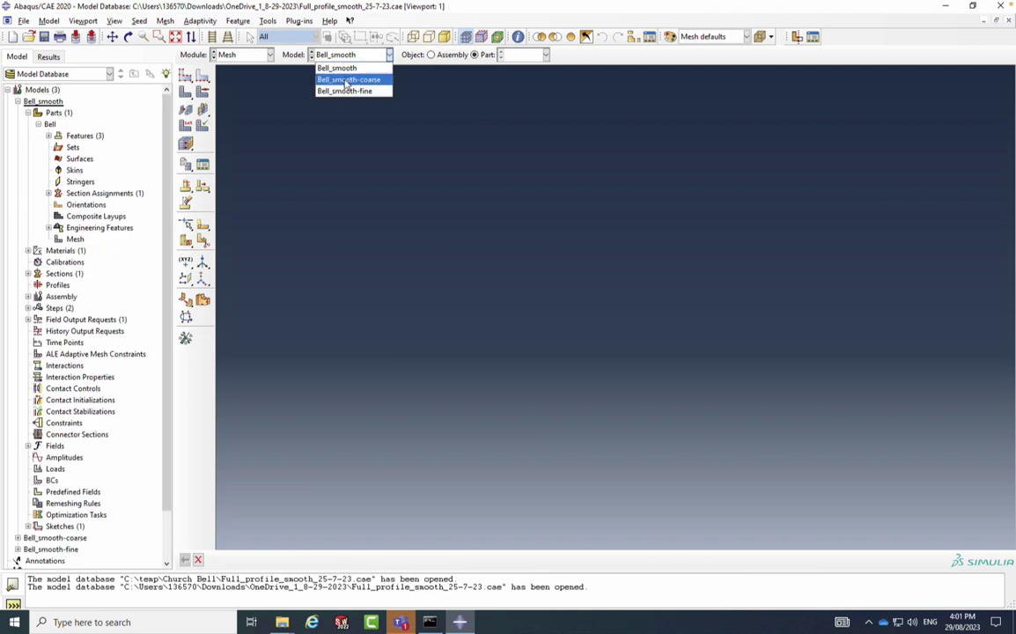
pyautogui.click(343, 79)
pyautogui.click(367, 55)
pyautogui.click(326, 90)
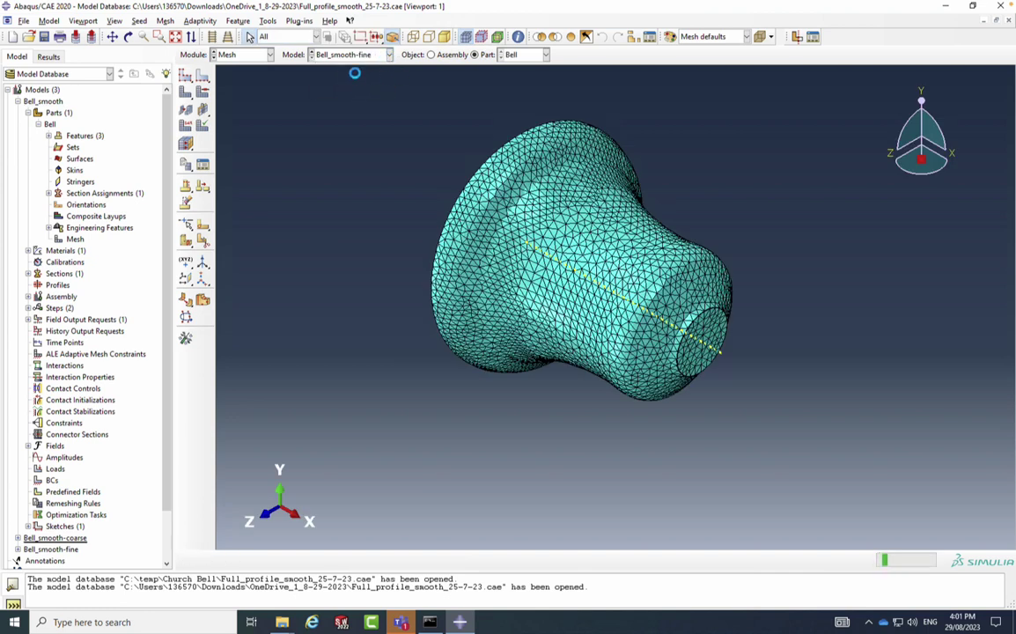
# - Switch to the Church Bell folder in File Explorer and sort its files by date, oldest first
pyautogui.click(280, 623)
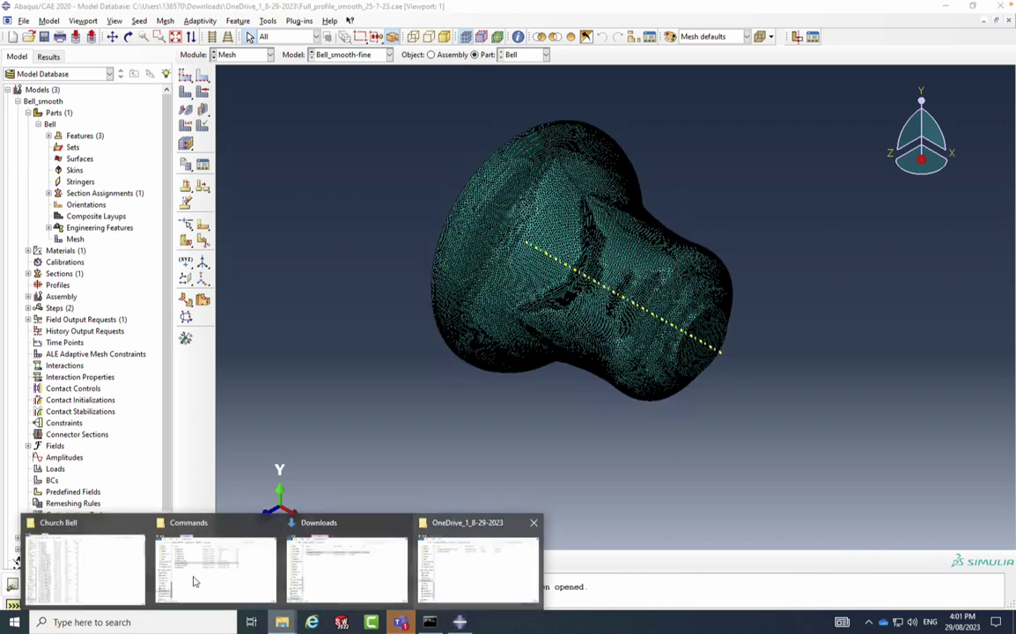
pyautogui.click(97, 570)
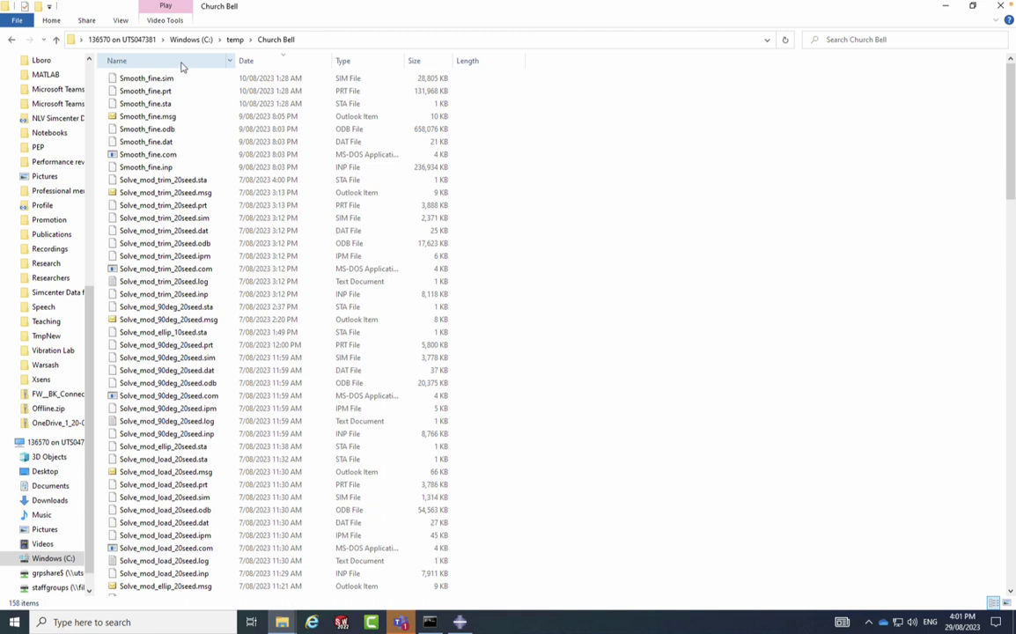
pyautogui.click(270, 61)
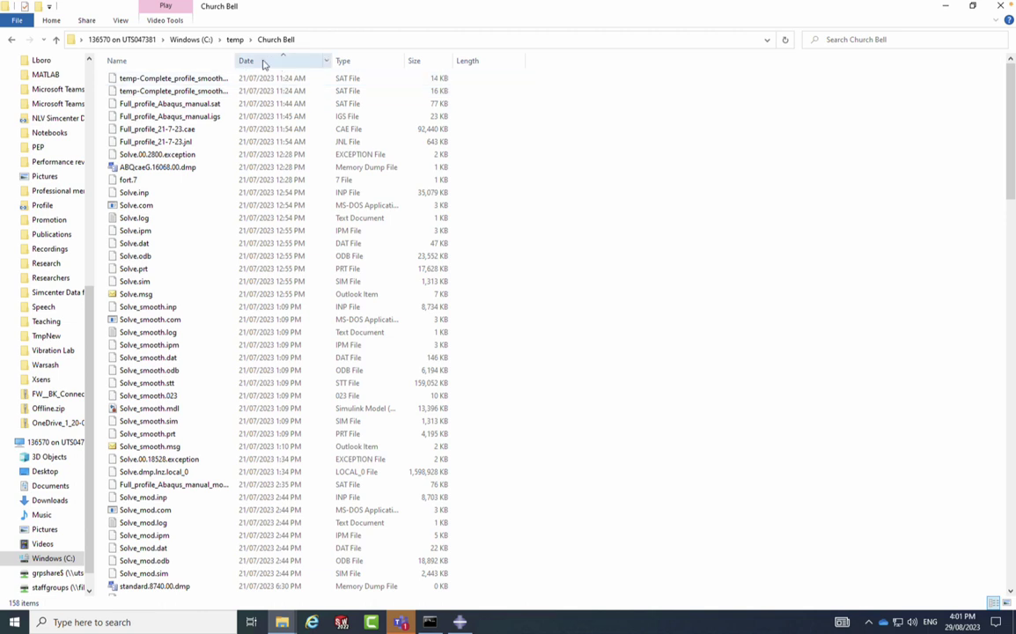
pyautogui.click(264, 63)
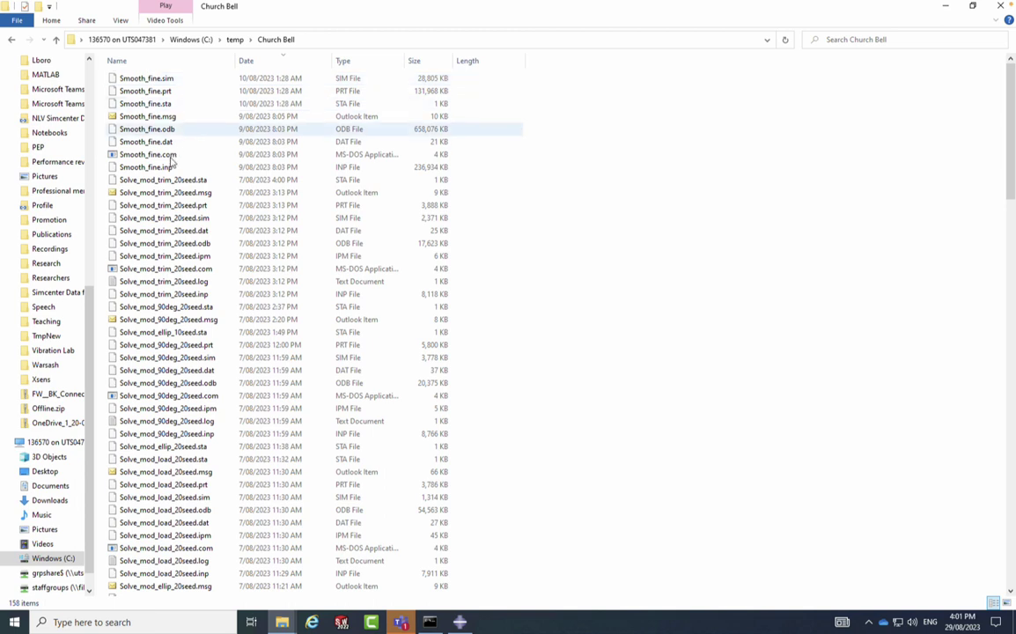
pyautogui.scroll(-1, 187, 299)
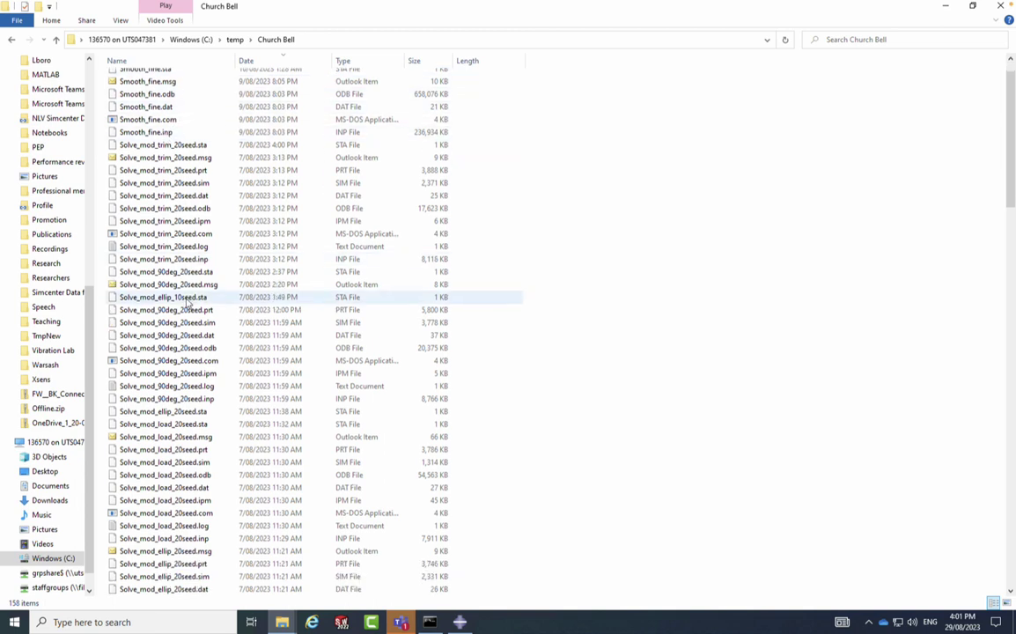
pyautogui.scroll(1, 187, 301)
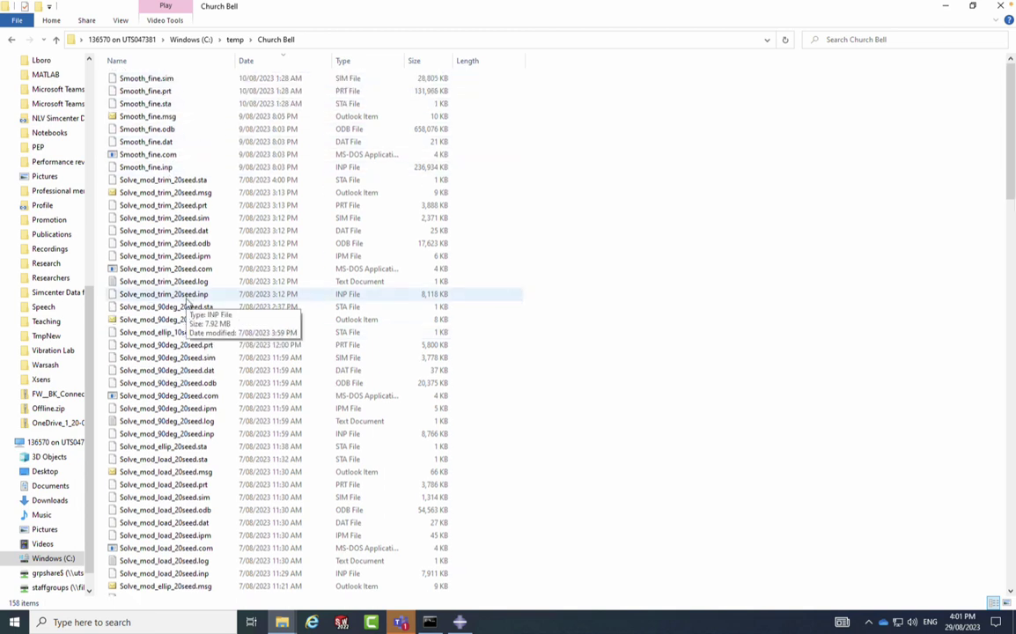
pyautogui.click(261, 61)
# - Examine the contents of the temp folder and of drive C, and return to the Church Bell folder
pyautogui.click(234, 40)
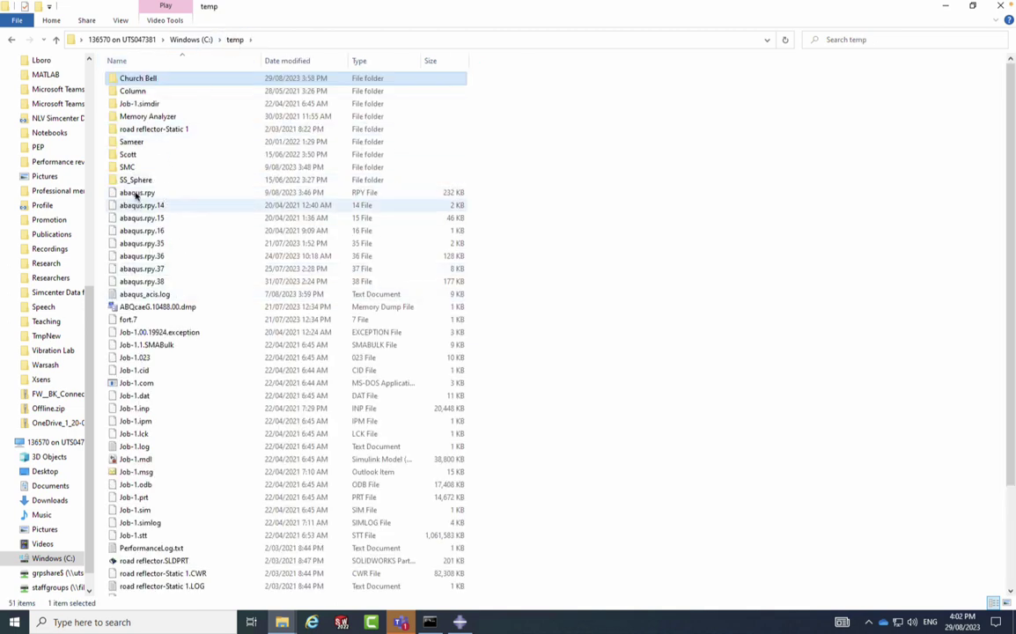
pyautogui.scroll(-1, 166, 471)
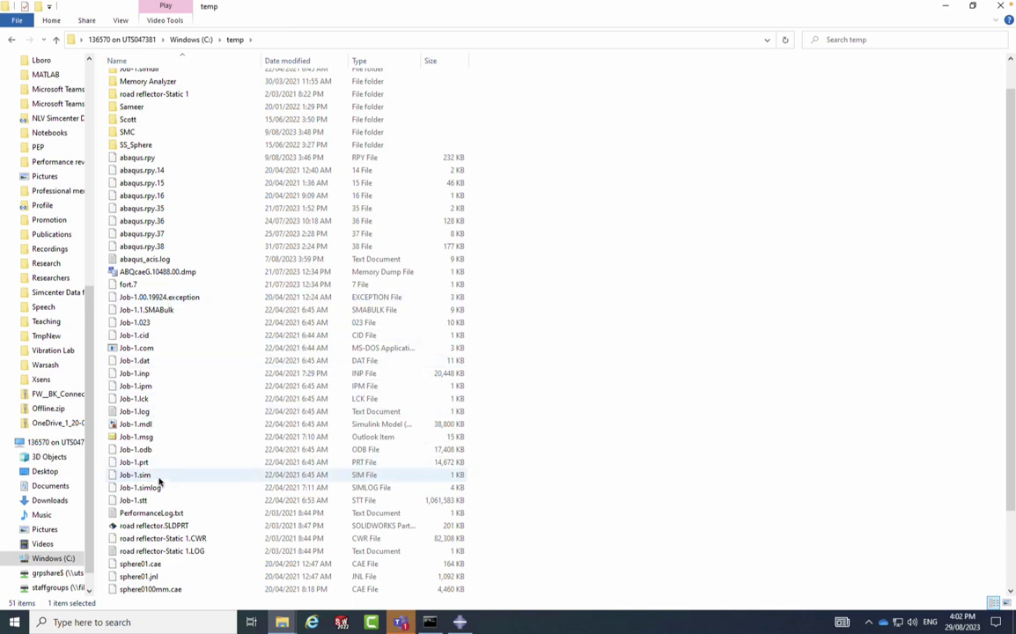
pyautogui.scroll(-1, 163, 474)
pyautogui.scroll(-1, 189, 326)
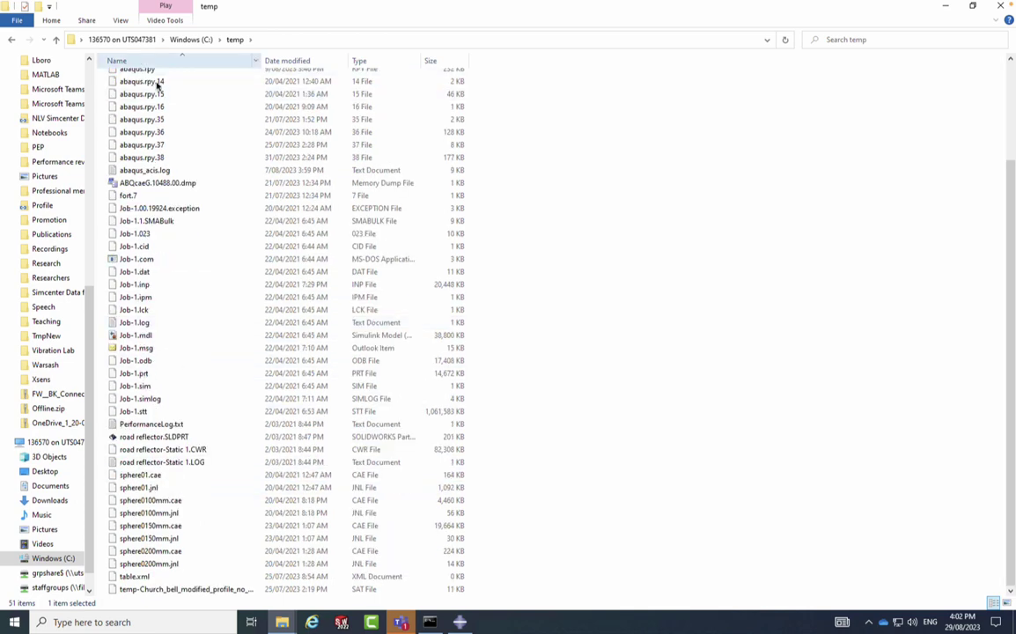
pyautogui.scroll(3, 163, 124)
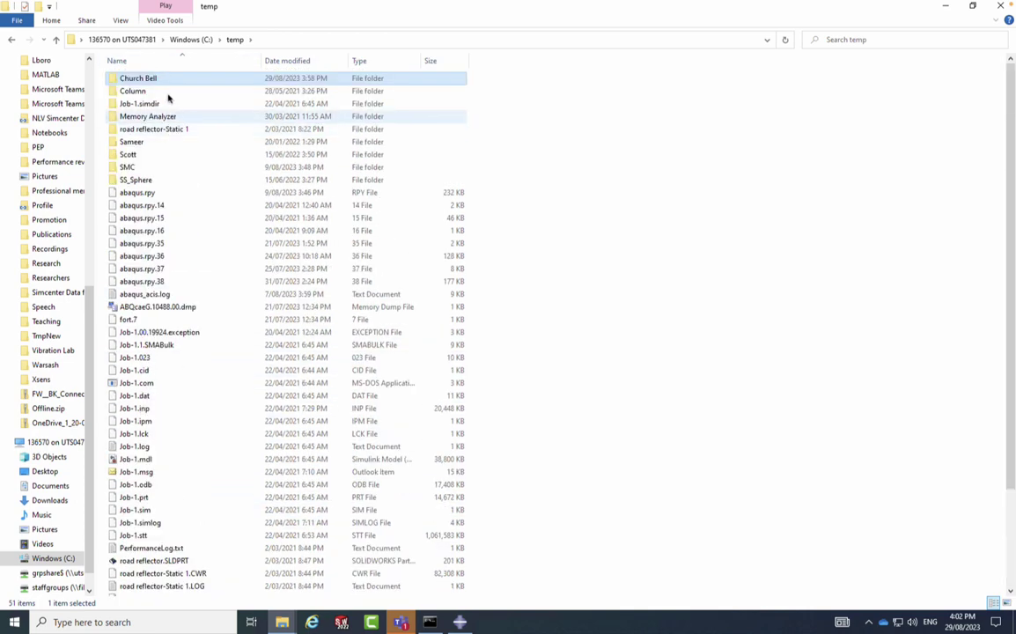
pyautogui.click(191, 39)
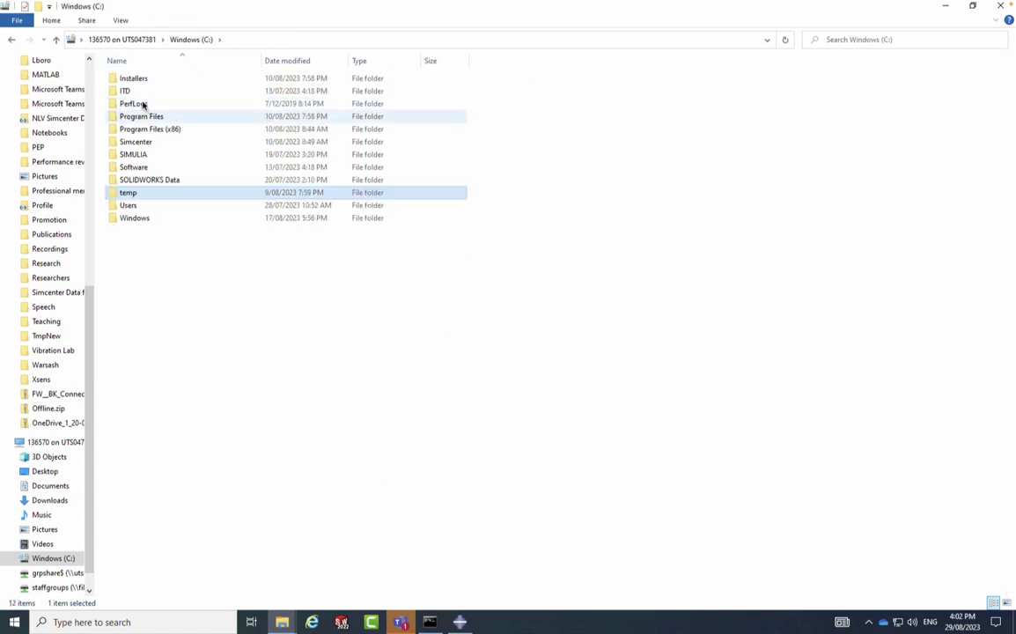
pyautogui.doubleClick(128, 193)
pyautogui.doubleClick(144, 80)
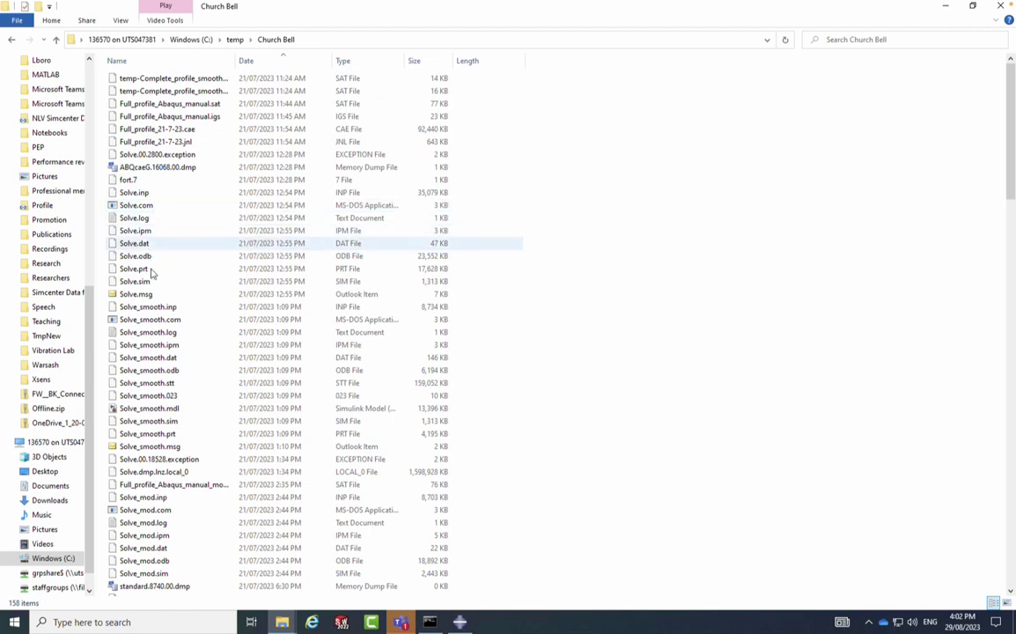
# - Locate Full_profile_smooth_25-7-23.cae and its .jnl file in the Church Bell folder, widening the Name column to fit full file names
pyautogui.scroll(-6, 160, 440)
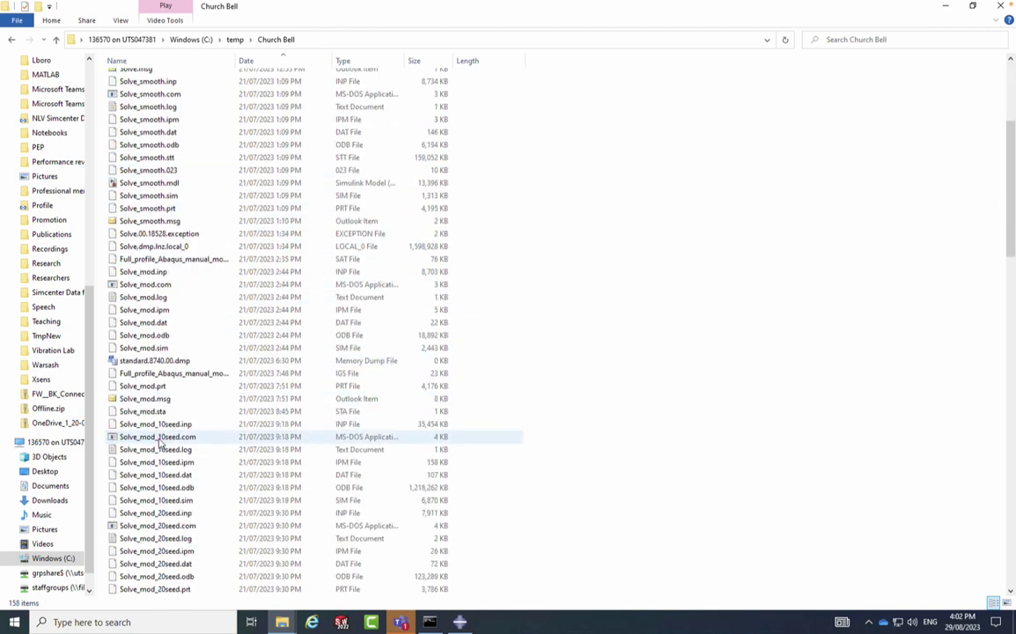
pyautogui.scroll(-2, 167, 203)
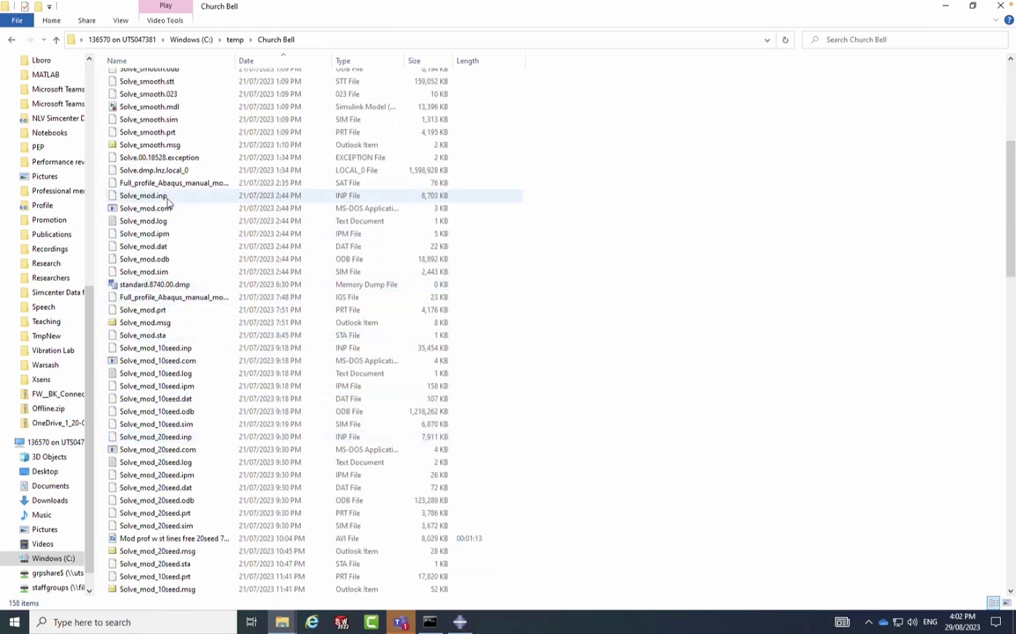
pyautogui.doubleClick(234, 61)
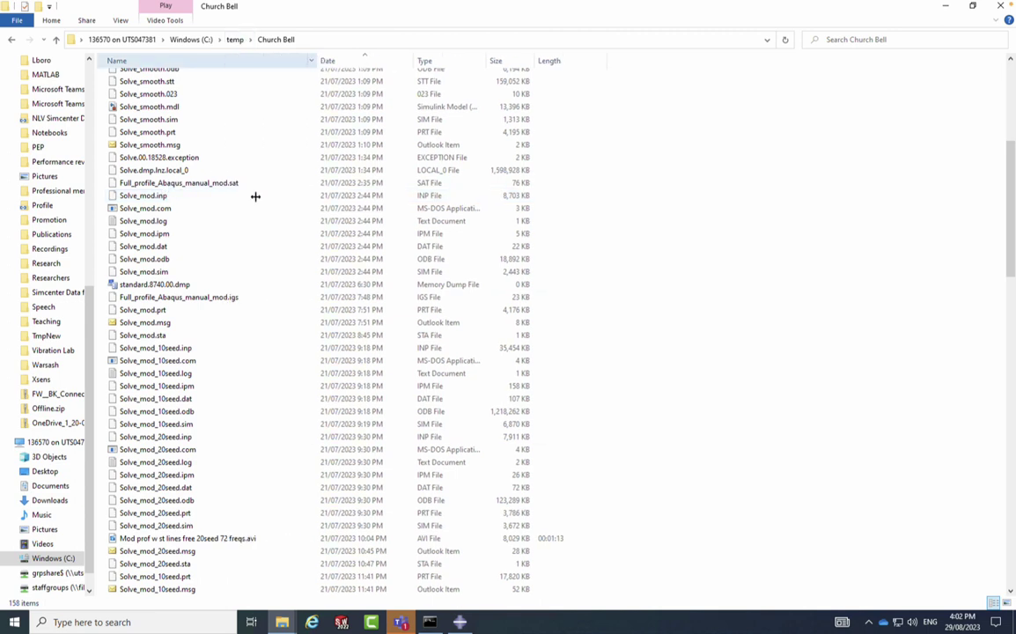
pyautogui.scroll(-1, 196, 452)
pyautogui.scroll(-1, 196, 454)
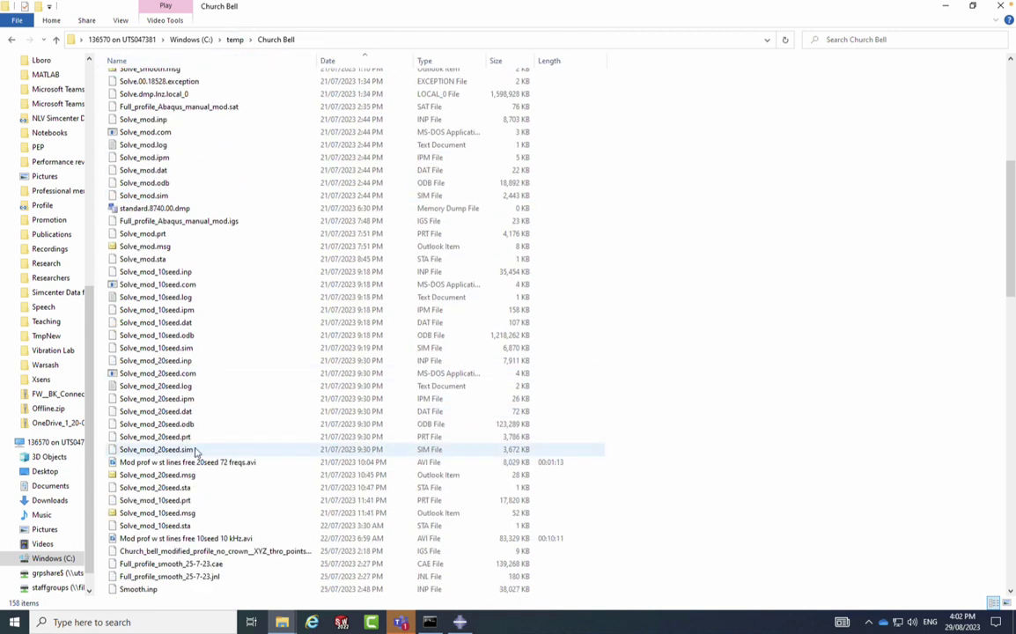
pyautogui.scroll(-1, 197, 559)
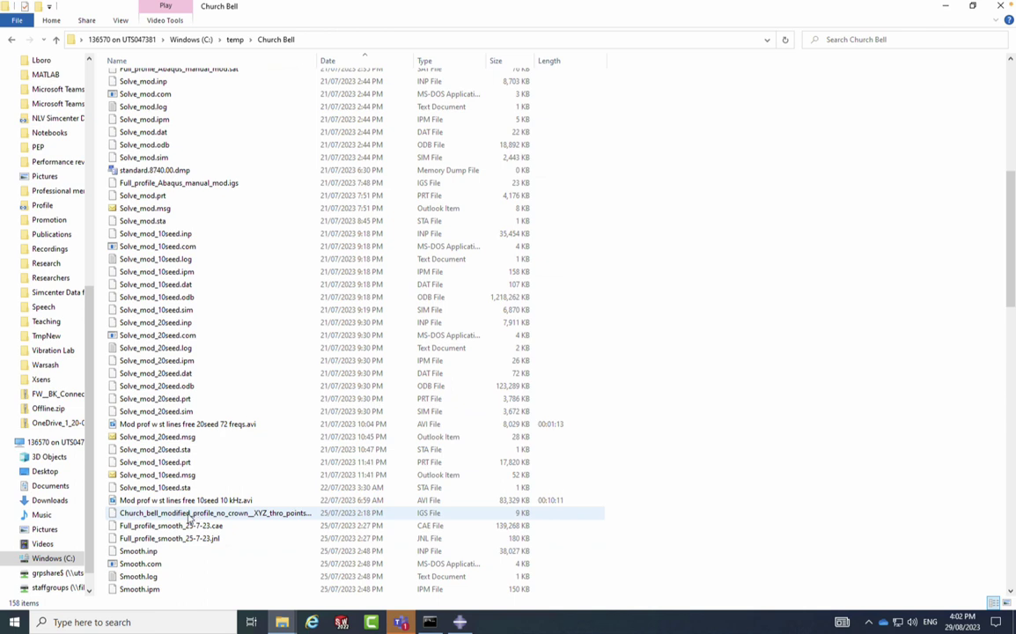
pyautogui.scroll(-2, 190, 519)
pyautogui.click(168, 450)
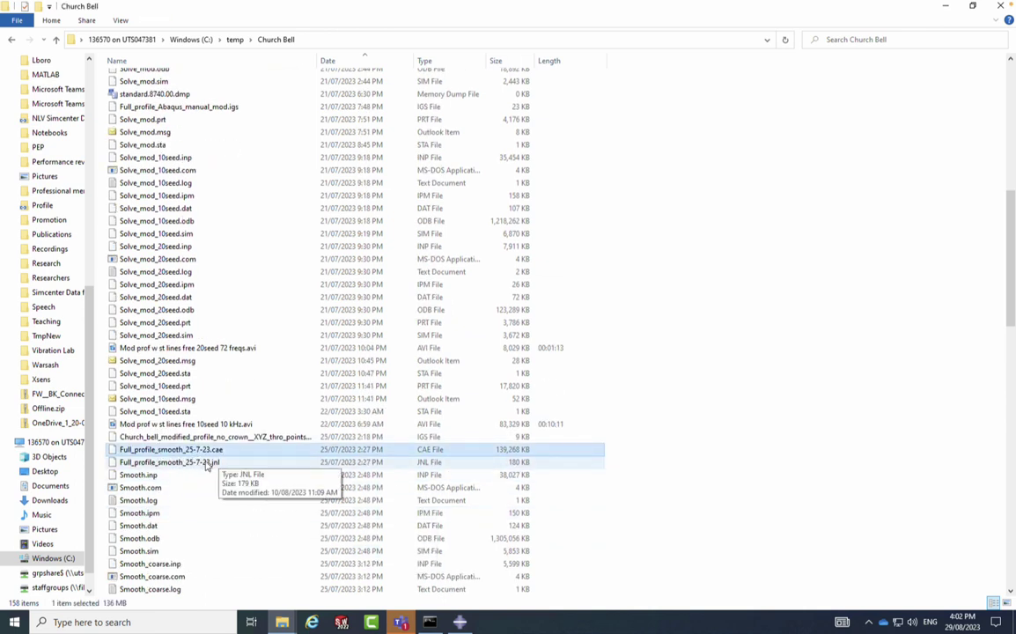
pyautogui.click(197, 466)
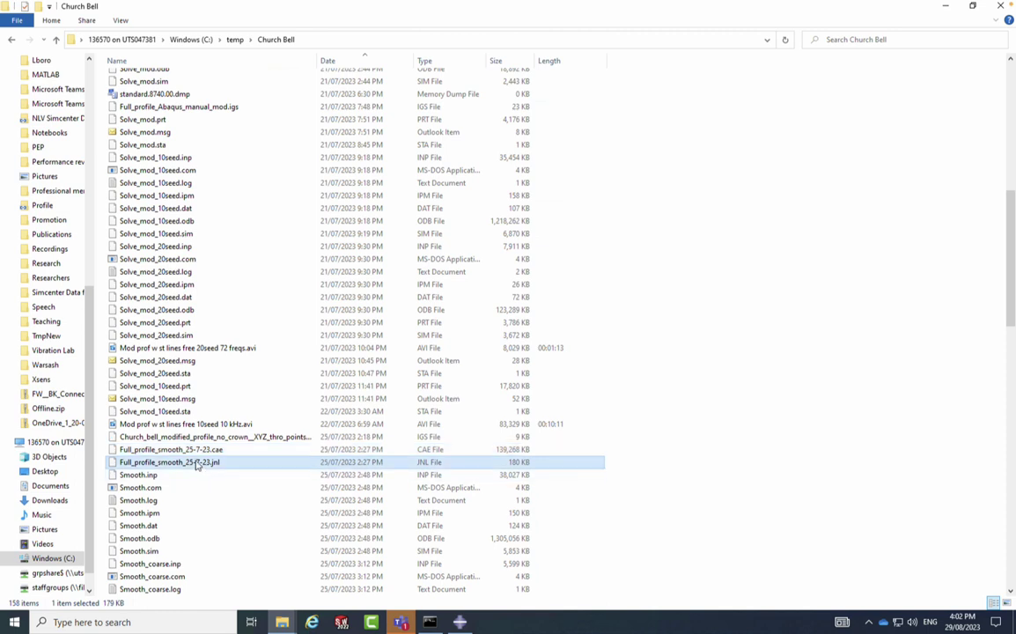
pyautogui.keyDown('ctrl'); pyautogui.click(187, 451); pyautogui.keyUp('ctrl')
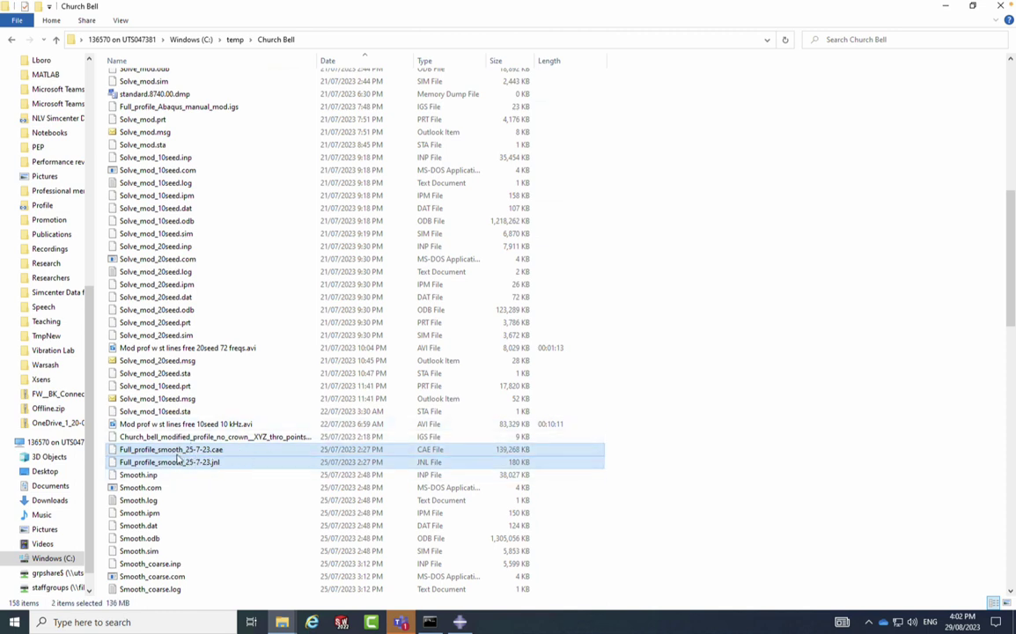
pyautogui.click(204, 451)
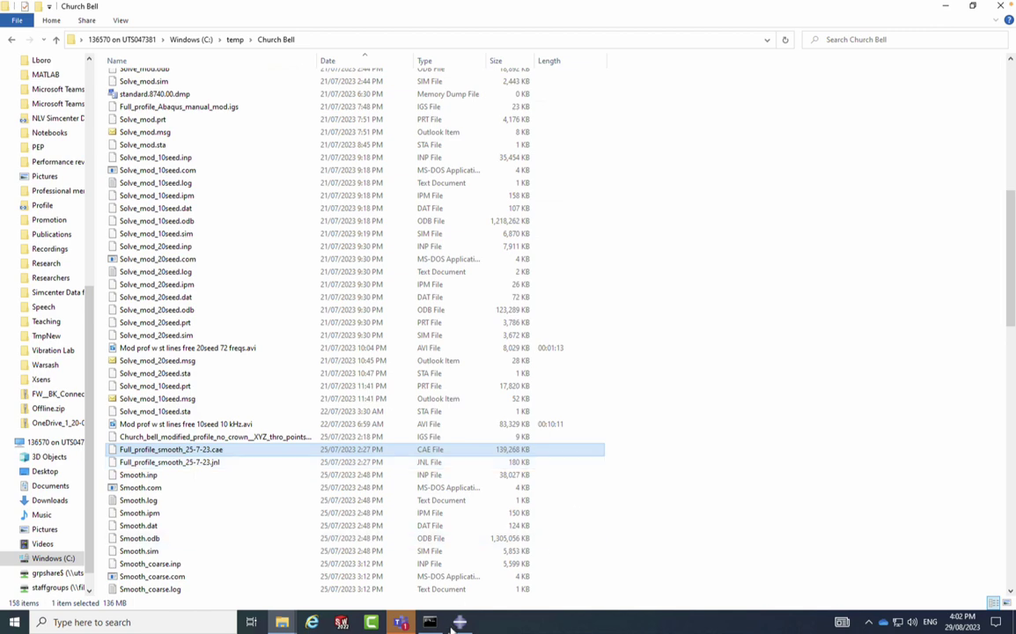
# - Switch back to Abaqus/CAE, collapse Bell_smooth in the model tree and expand the analysis jobs
pyautogui.click(335, 623)
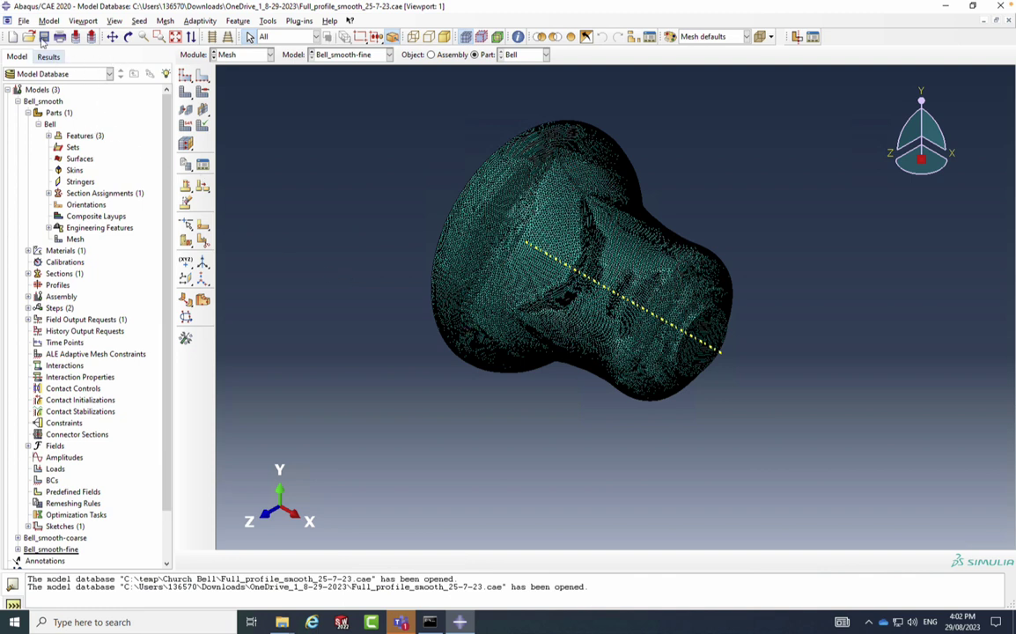
pyautogui.click(18, 102)
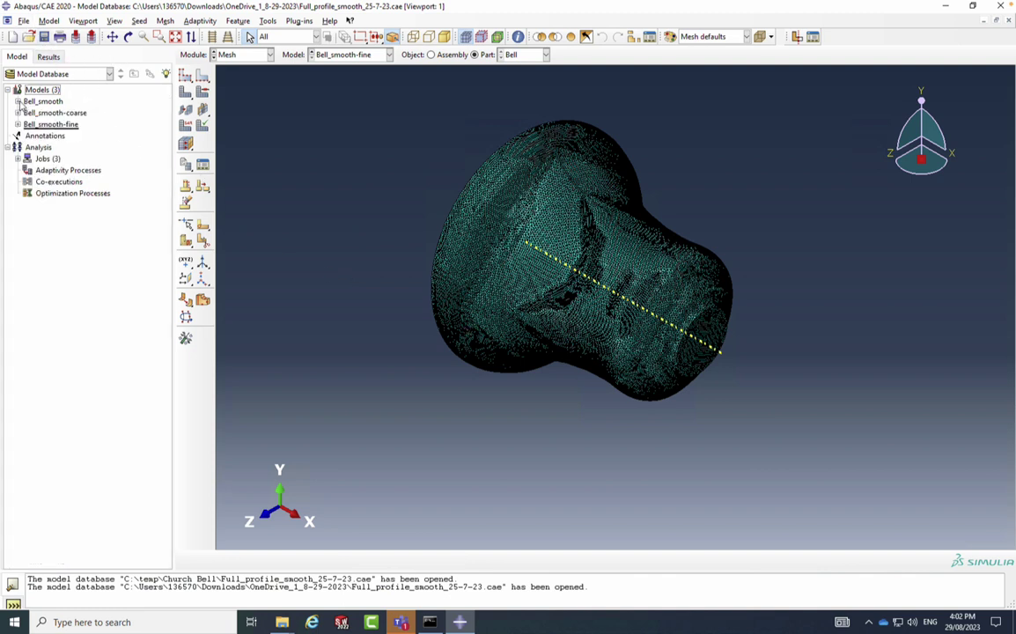
pyautogui.click(18, 159)
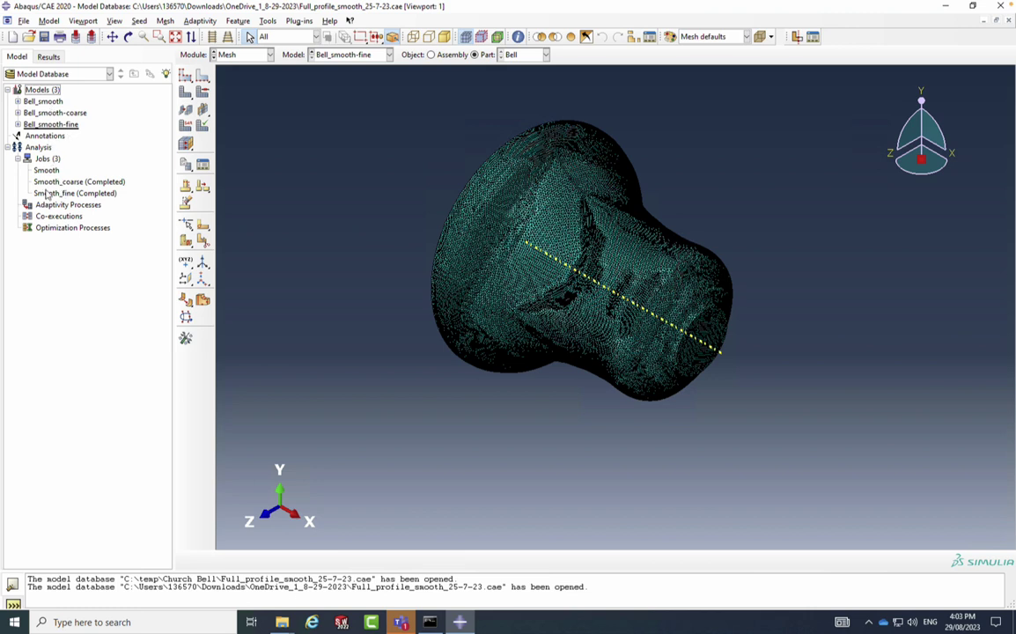
# - Open the results of the Smooth_fine job
pyautogui.click(47, 171)
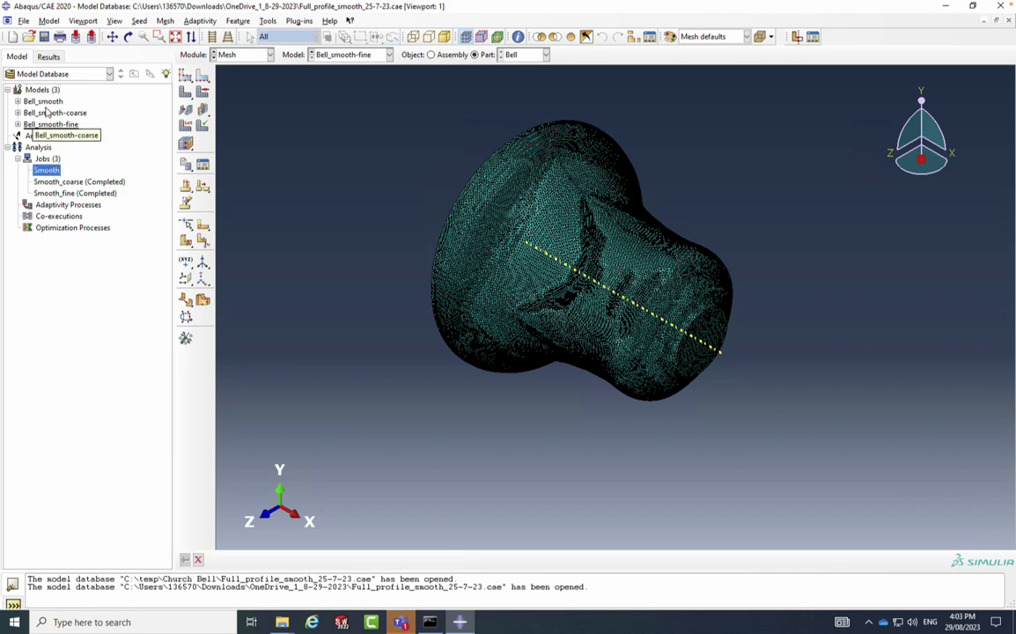
pyautogui.click(70, 182)
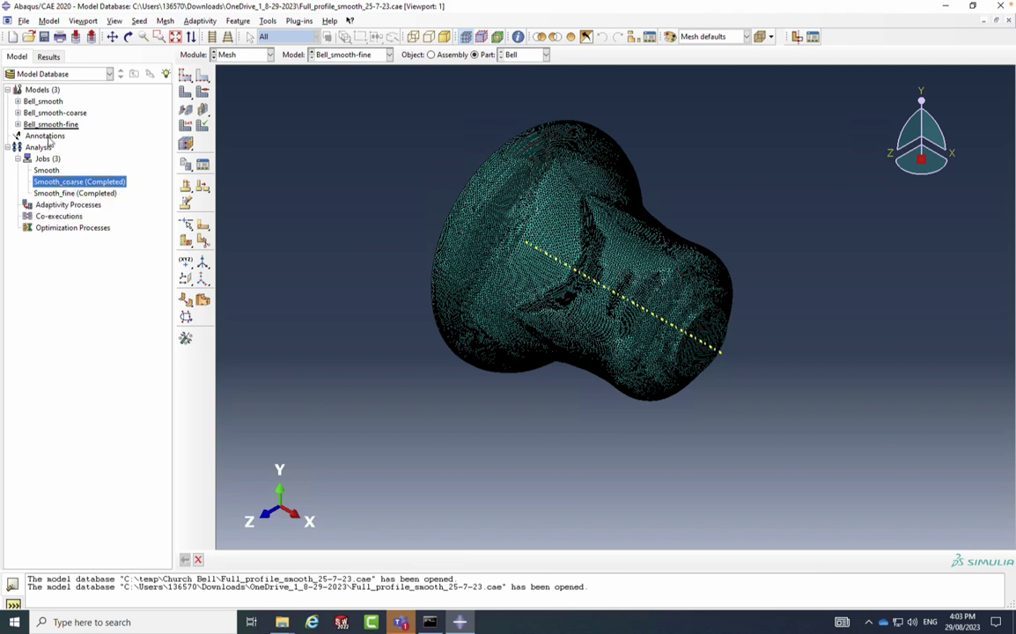
pyautogui.rightClick(75, 194)
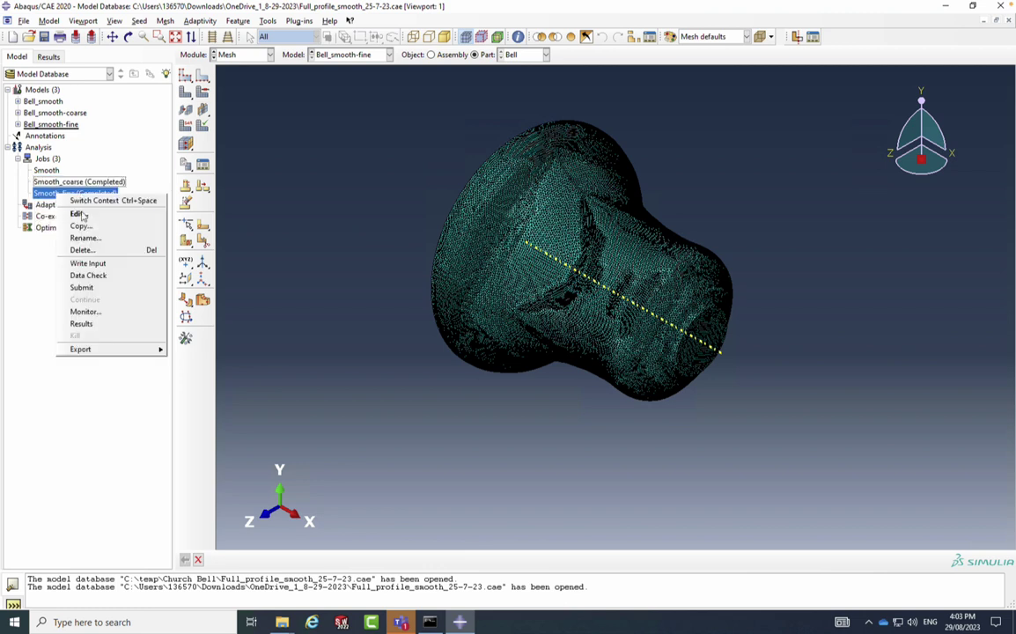
pyautogui.click(81, 324)
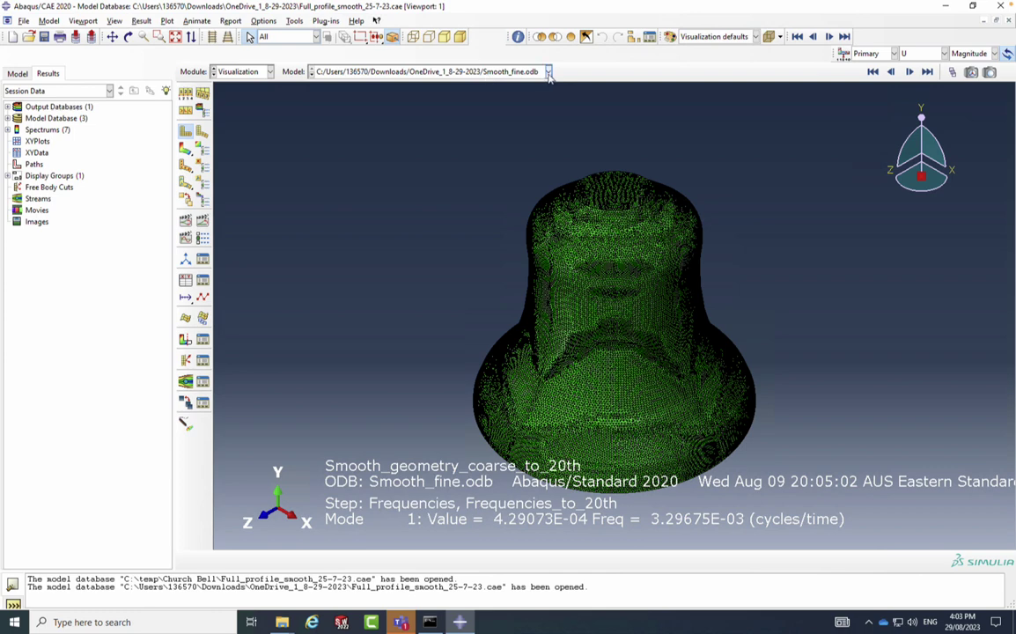
# - Try to open the results of the Smooth_coarse job and dismiss the error message
pyautogui.click(18, 73)
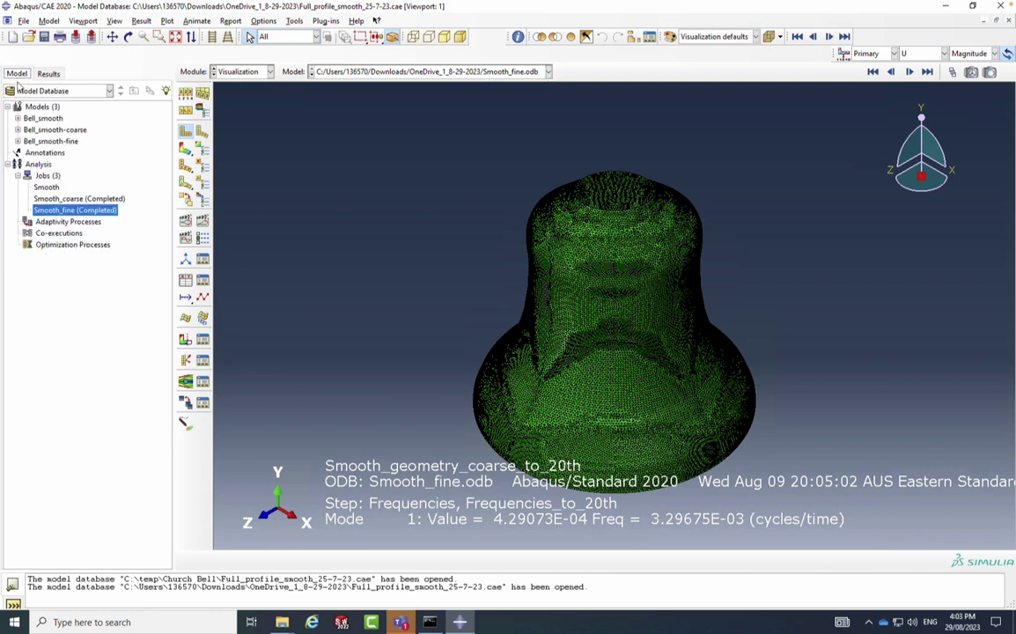
pyautogui.rightClick(67, 200)
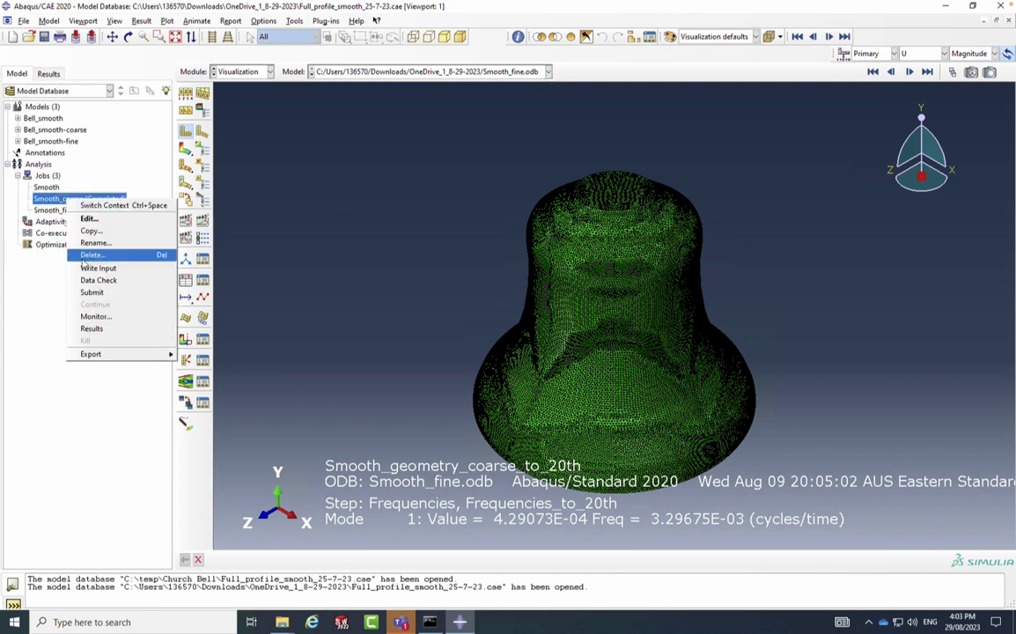
pyautogui.click(92, 329)
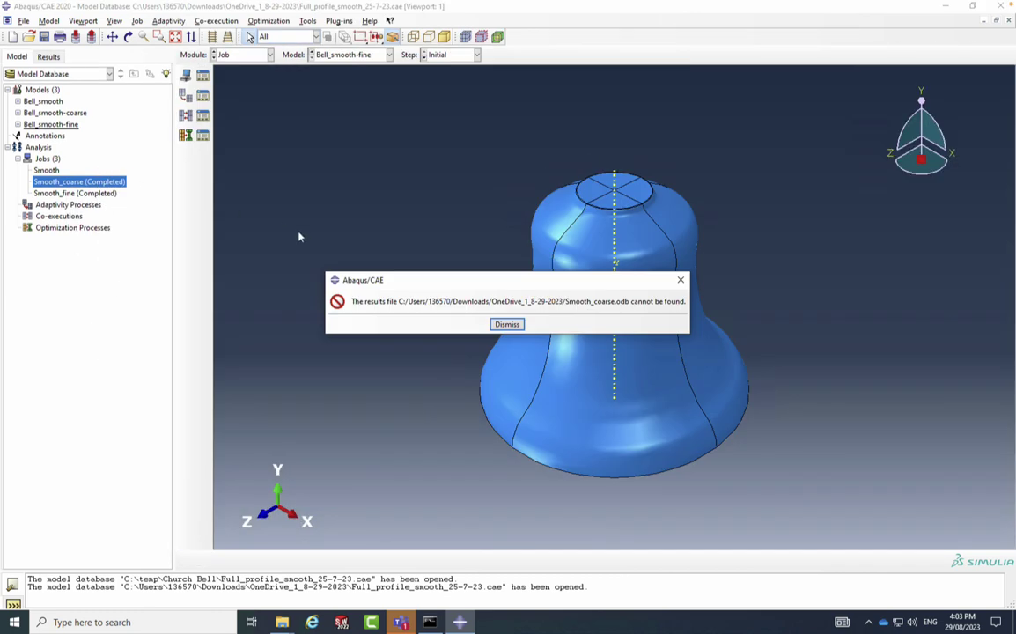
pyautogui.click(508, 325)
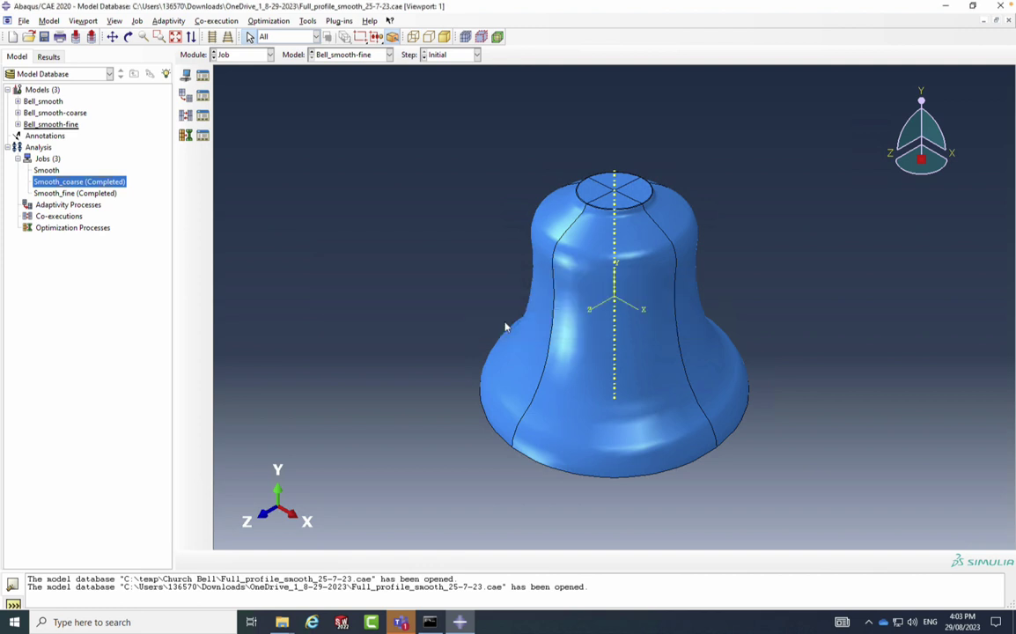
# - Show the results tree and return to the Visualization module with Smooth_fine.odb displayed
pyautogui.click(51, 57)
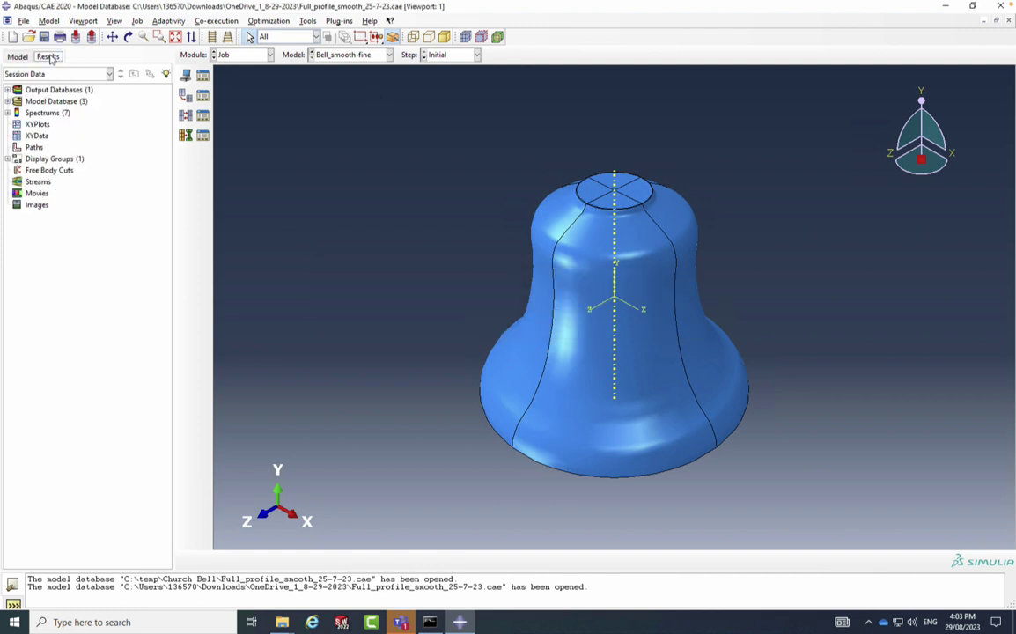
pyautogui.click(222, 55)
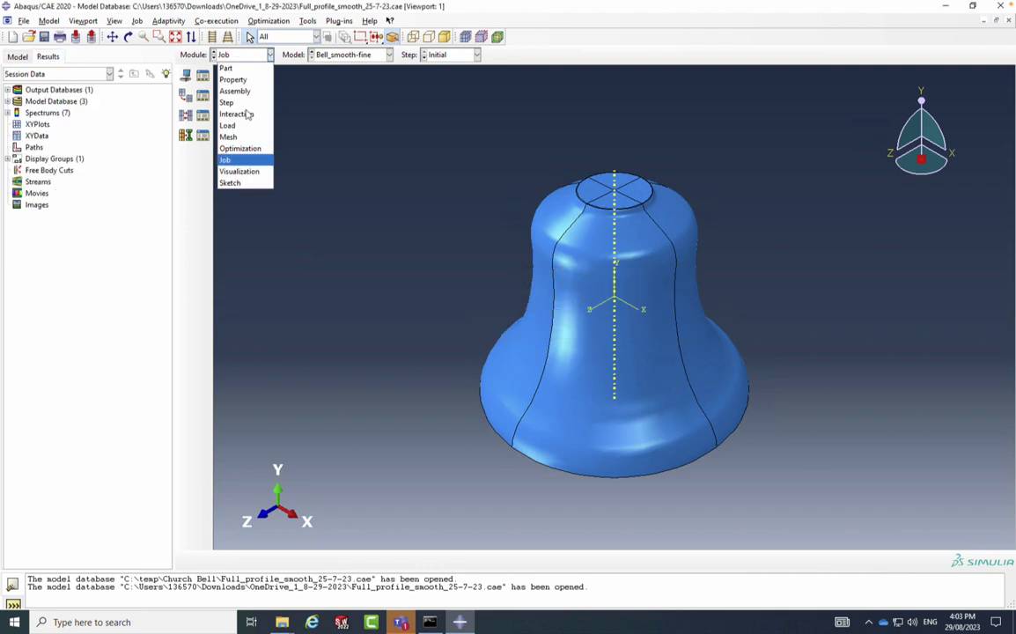
pyautogui.click(245, 172)
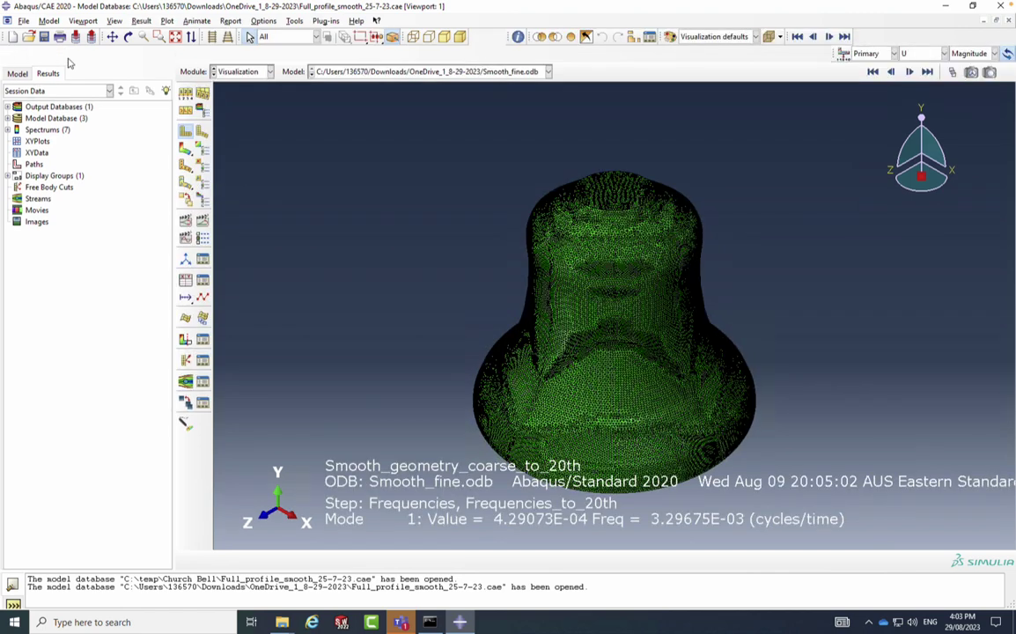
# - Keep Smooth_fine.odb as the displayed database and expand Output Databases in the results tree
pyautogui.click(327, 71)
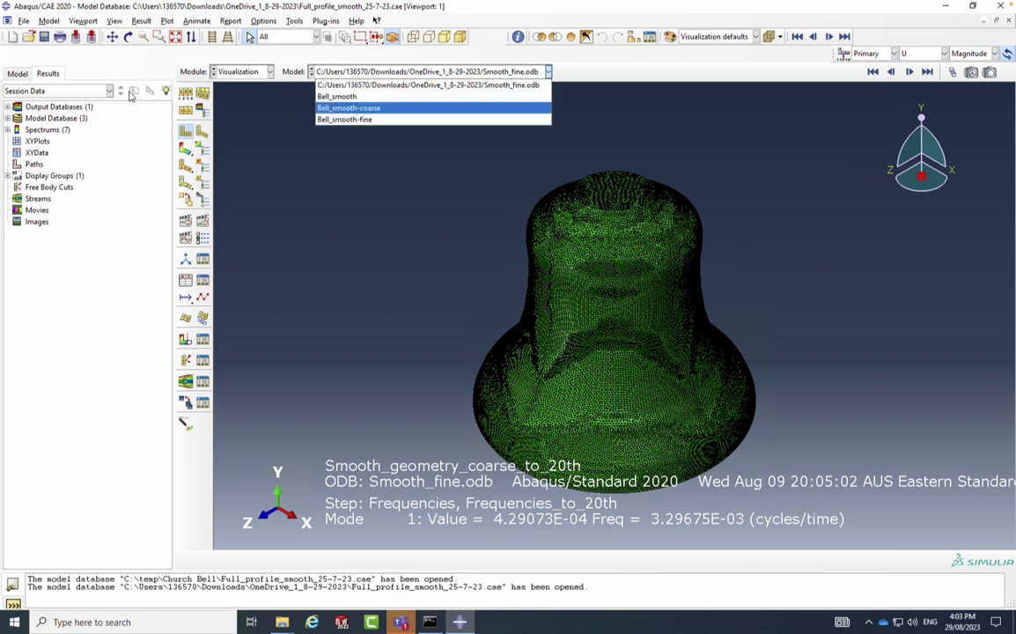
pyautogui.click(25, 69)
pyautogui.click(17, 71)
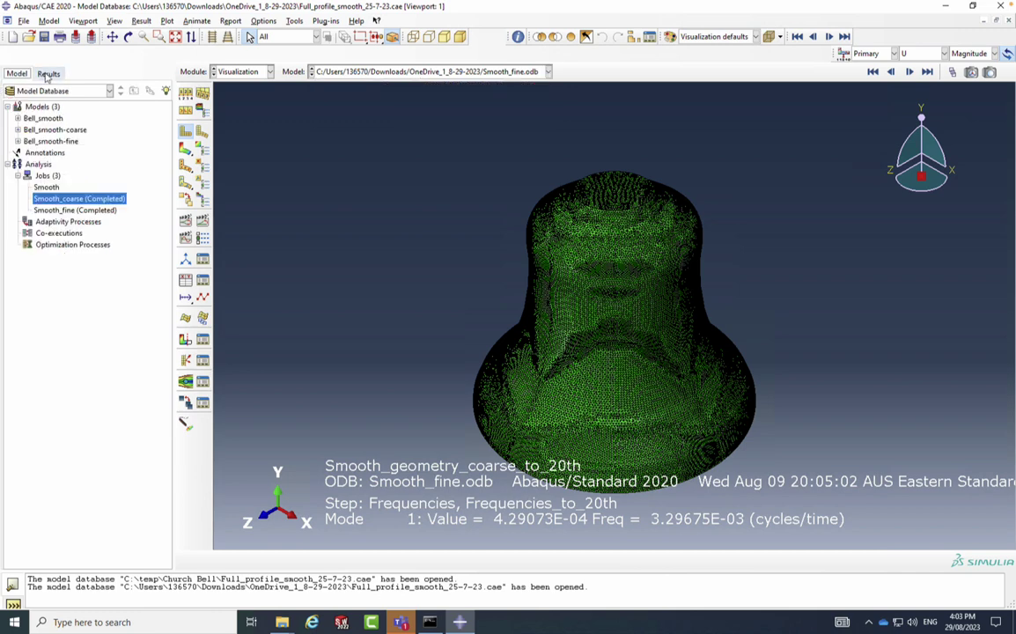
pyautogui.click(48, 74)
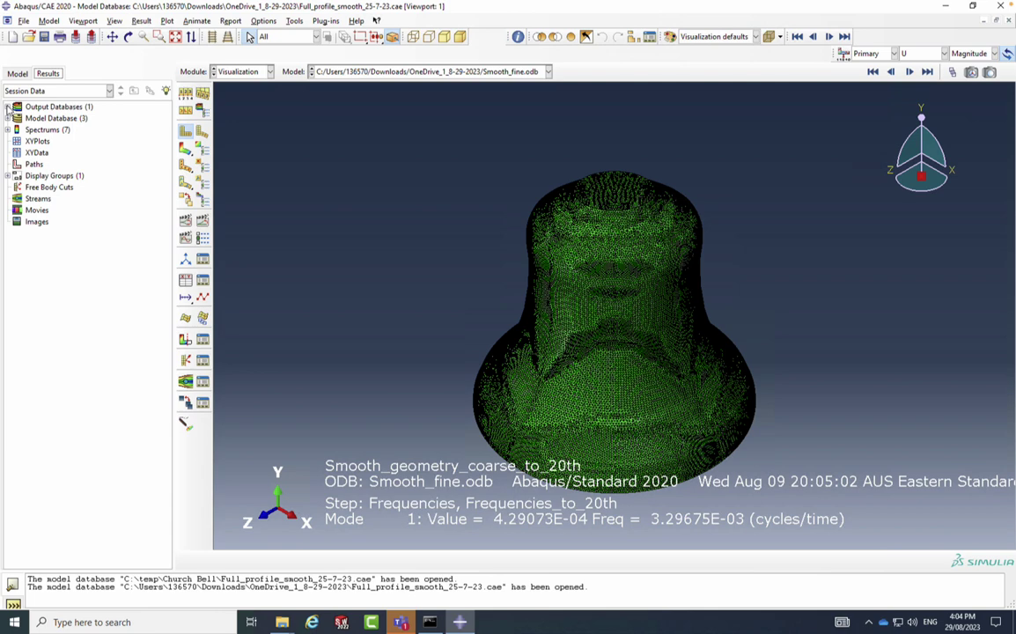
pyautogui.click(7, 106)
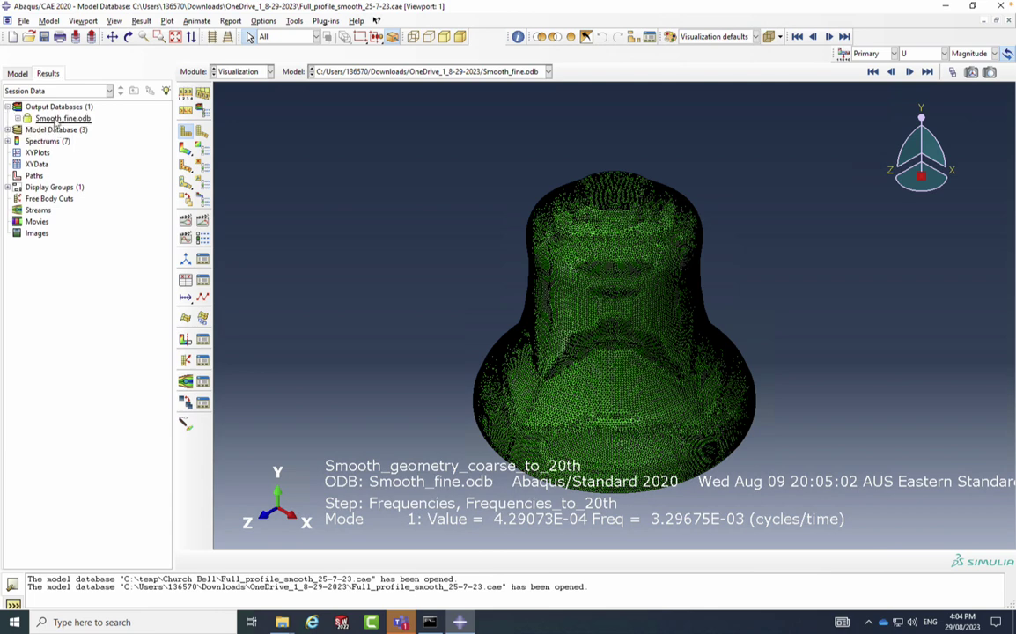